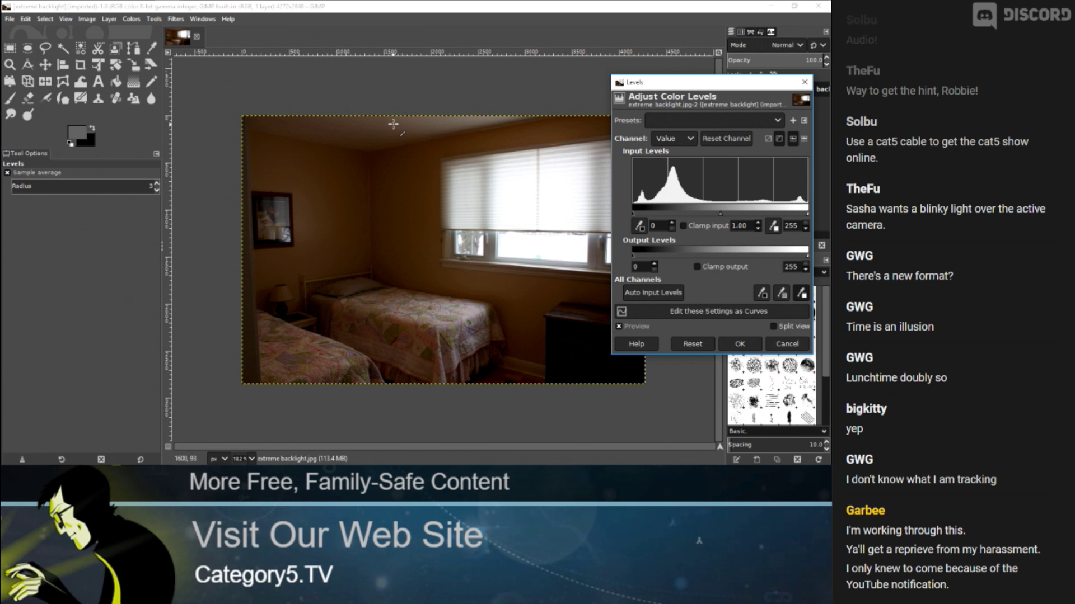
# Sample white points on the ceiling, settle on the white sill below the window, and compare the result with the original.
pyautogui.click(393, 124)
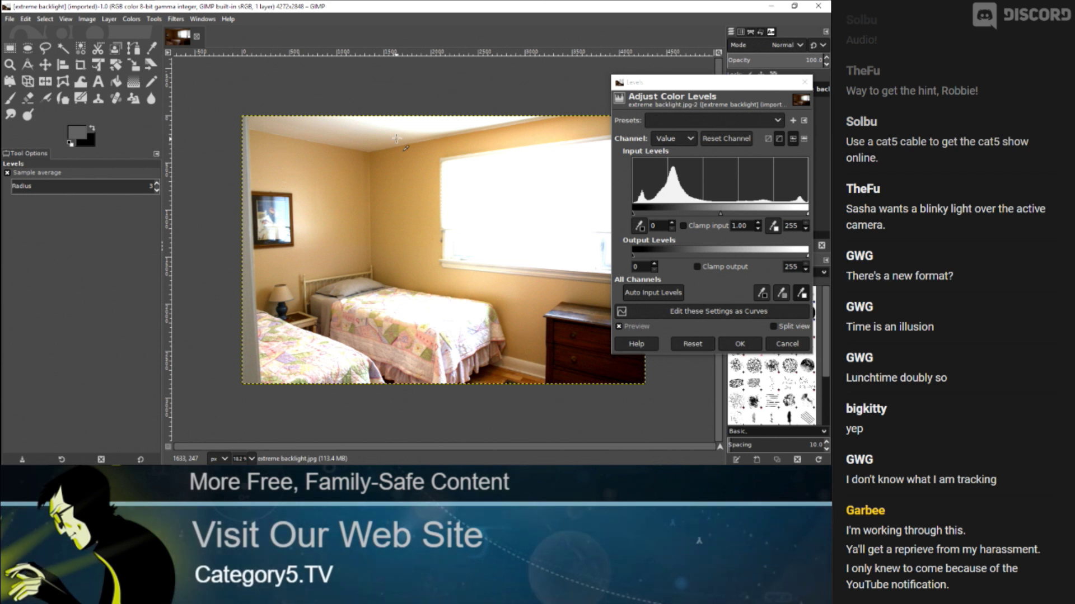
pyautogui.click(446, 121)
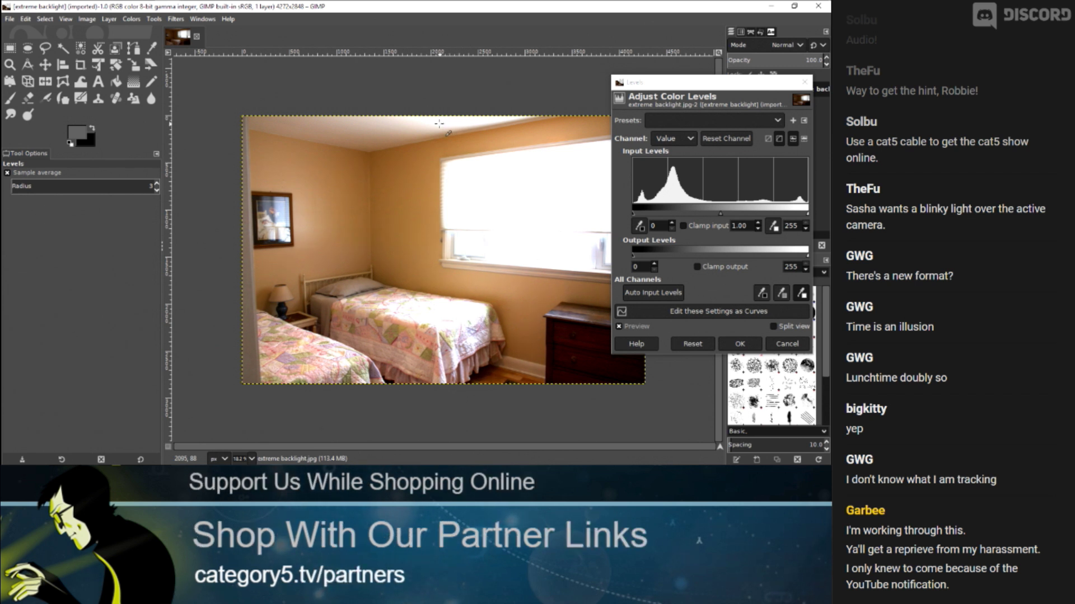
pyautogui.click(435, 124)
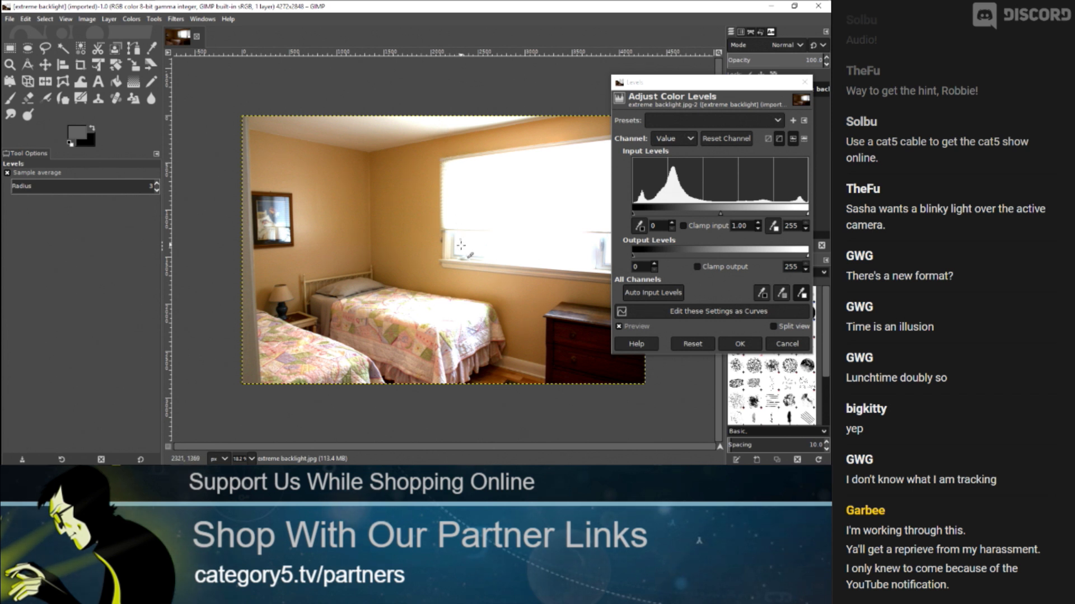
pyautogui.click(480, 268)
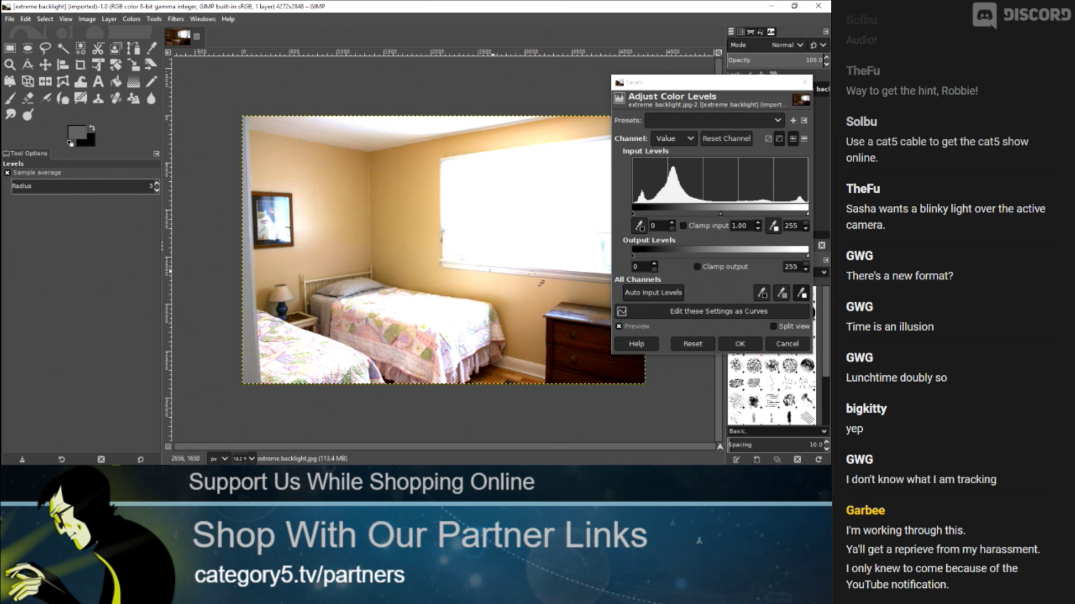
pyautogui.click(618, 326)
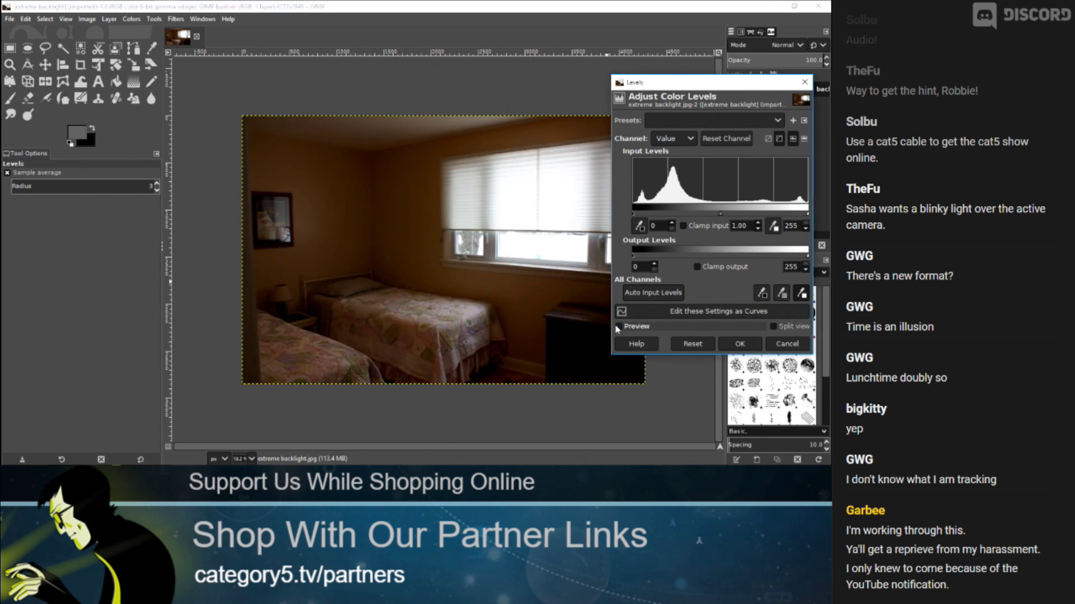
pyautogui.click(618, 326)
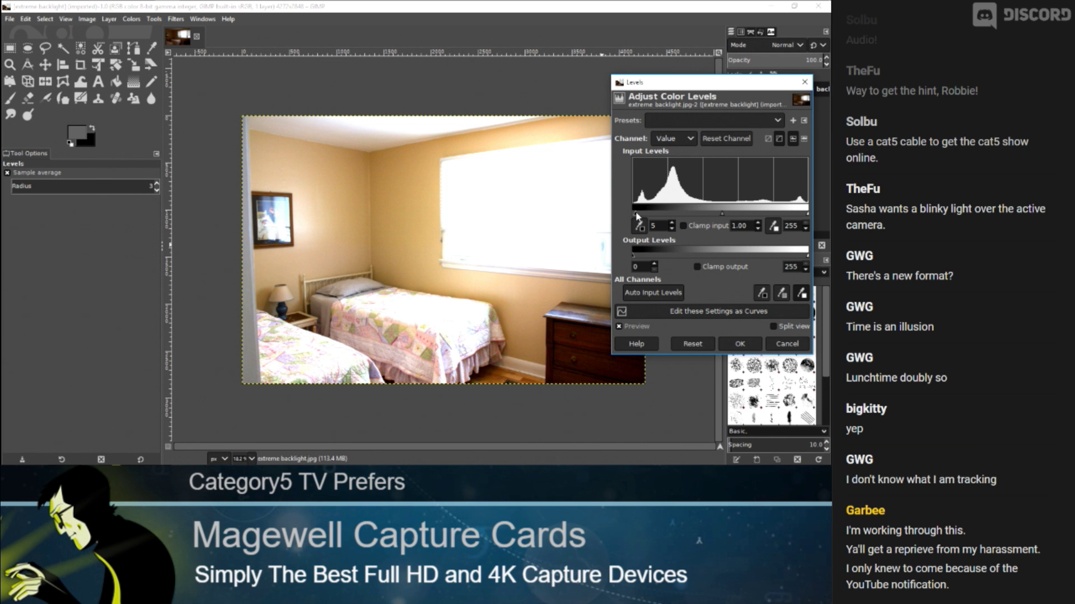
# Keep the black input level at 0, lower the midtone gamma to 0.74, compare with the original and apply the levels.
pyautogui.moveTo(648, 216); pyautogui.dragTo(632, 216)
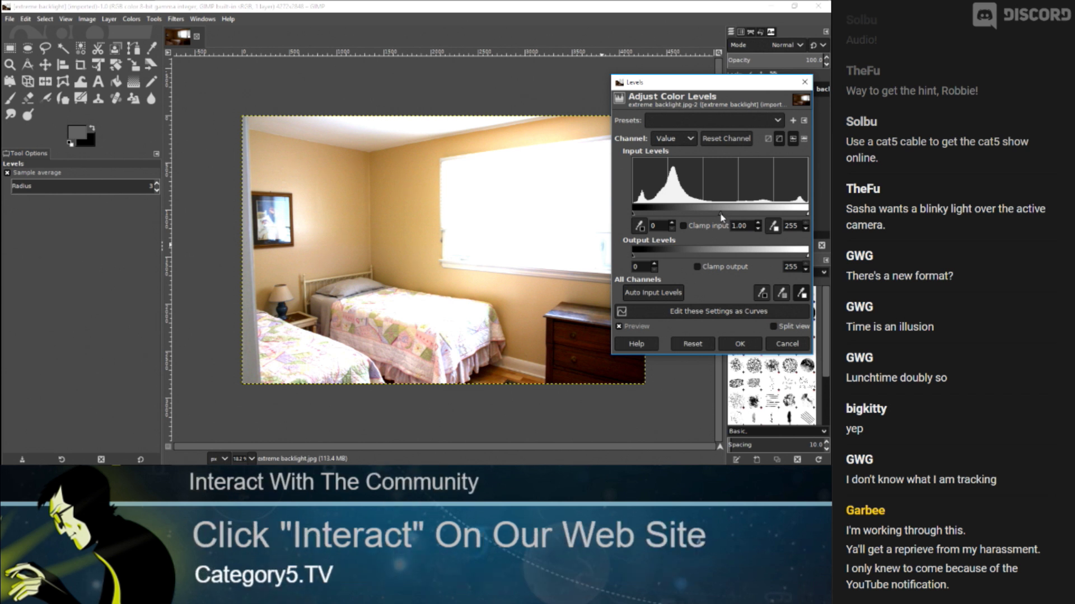
pyautogui.moveTo(721, 216); pyautogui.dragTo(729, 217)
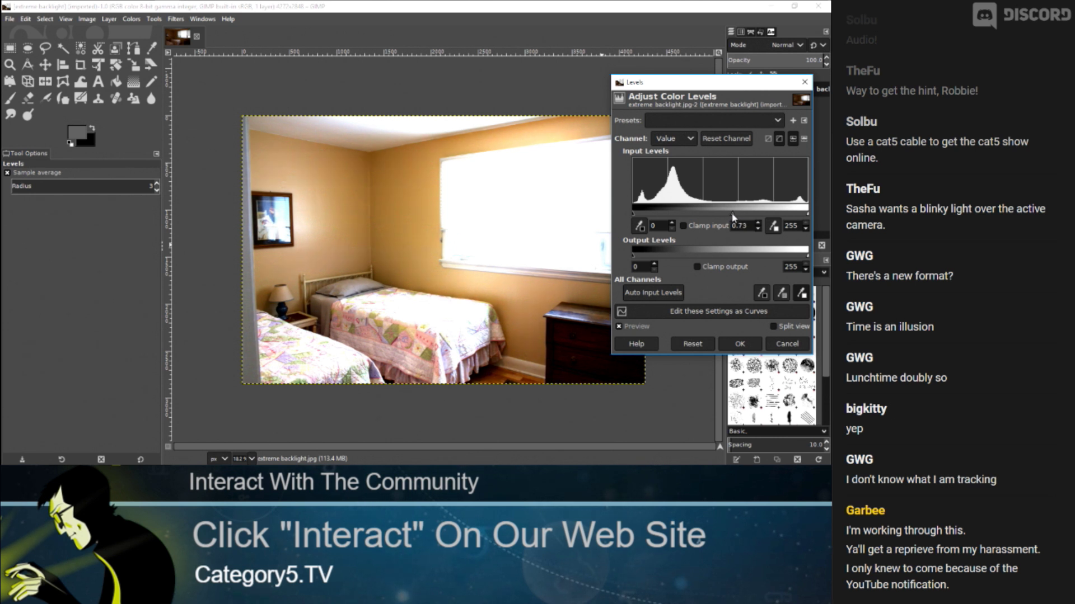
pyautogui.moveTo(737, 213); pyautogui.dragTo(736, 213)
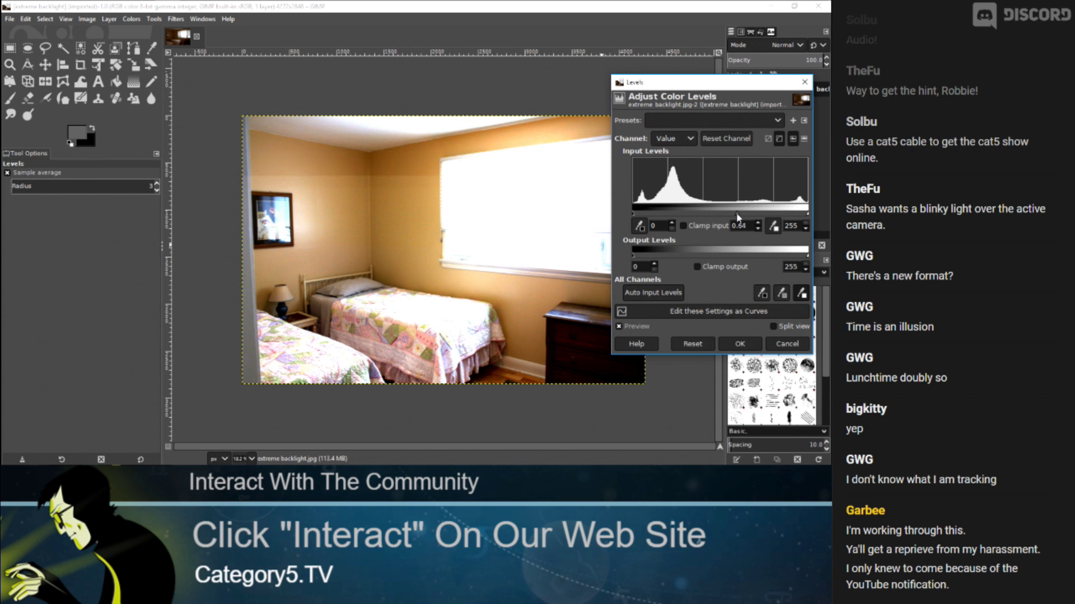
pyautogui.moveTo(737, 213); pyautogui.dragTo(736, 216)
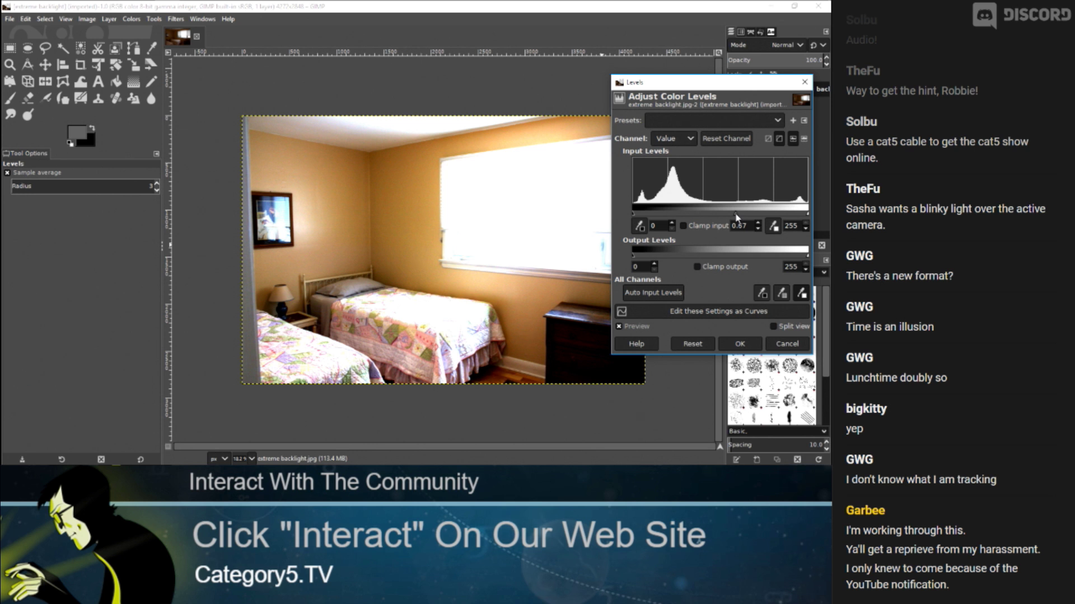
pyautogui.moveTo(733, 217); pyautogui.dragTo(733, 217)
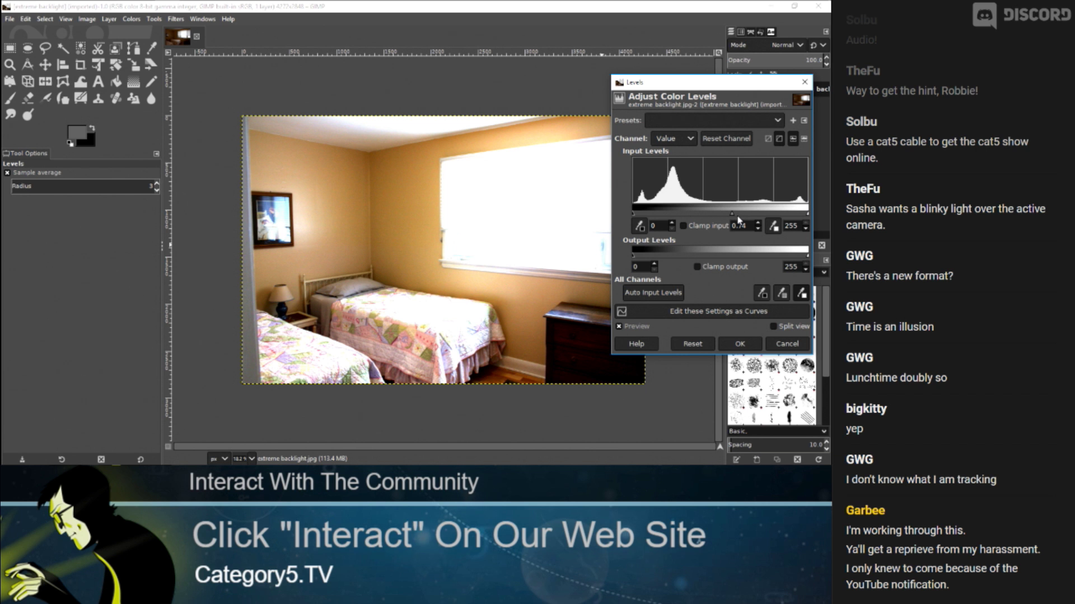
pyautogui.click(619, 326)
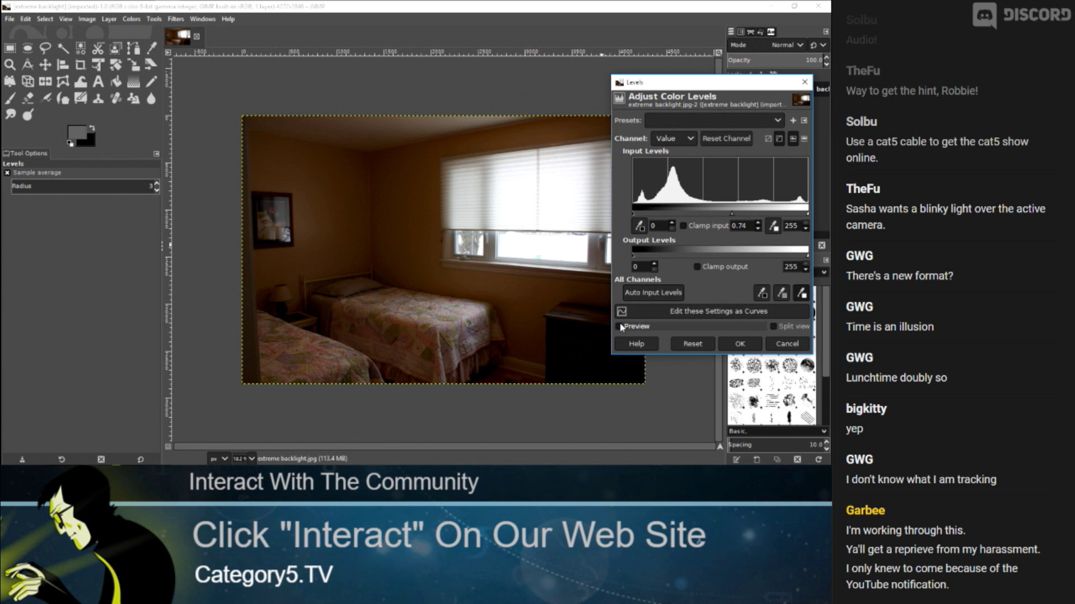
pyautogui.click(619, 326)
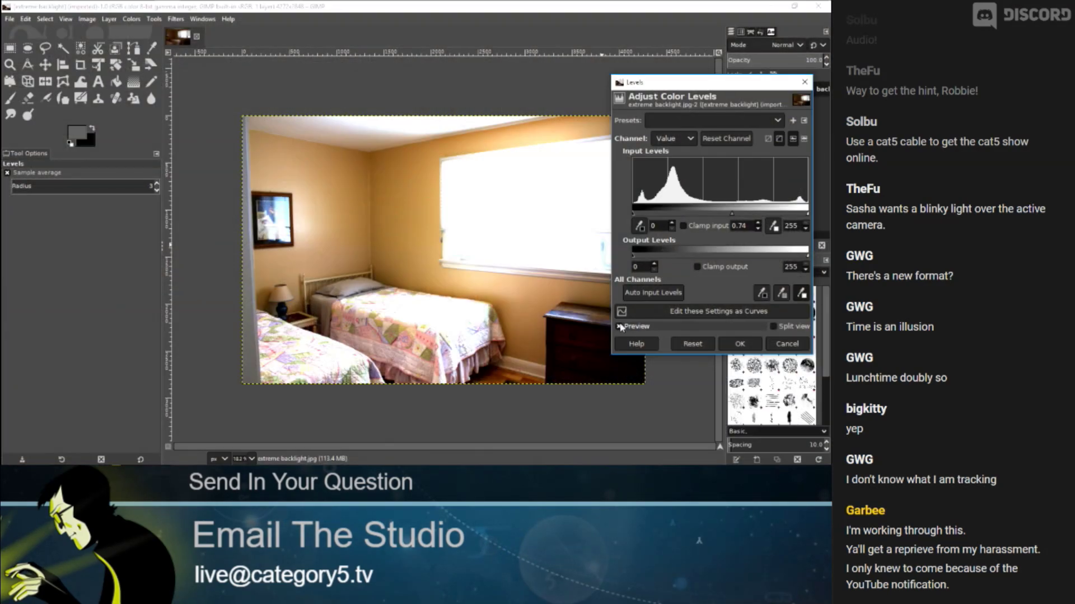
pyautogui.click(745, 345)
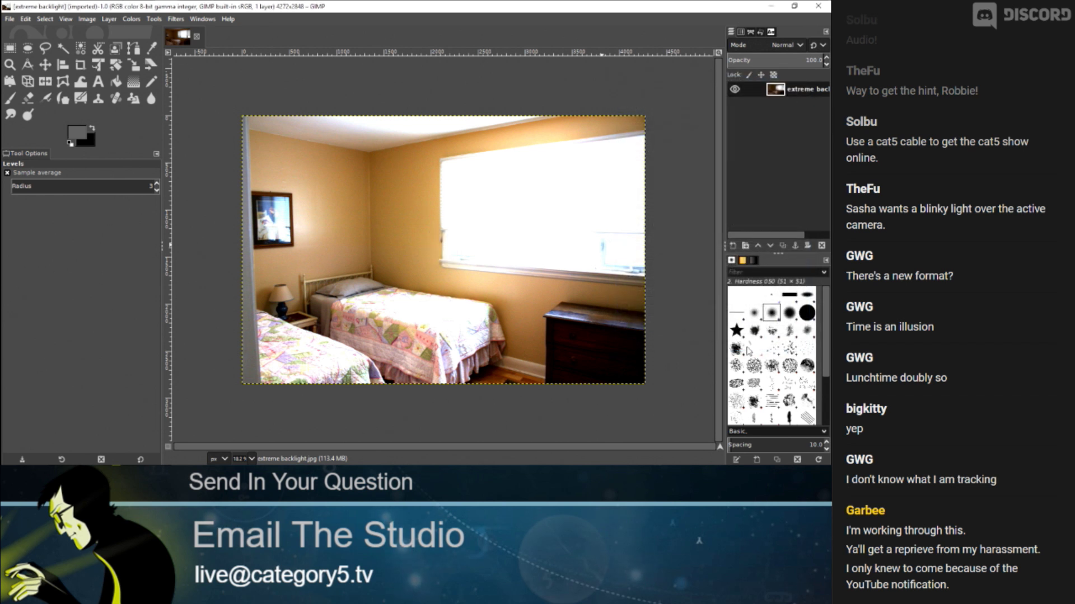
# Open "extreme backlight with window scenery.jpg" from the 598 folder as a separate image in GIMP.
pyautogui.hotkey('alt', 'Tab')
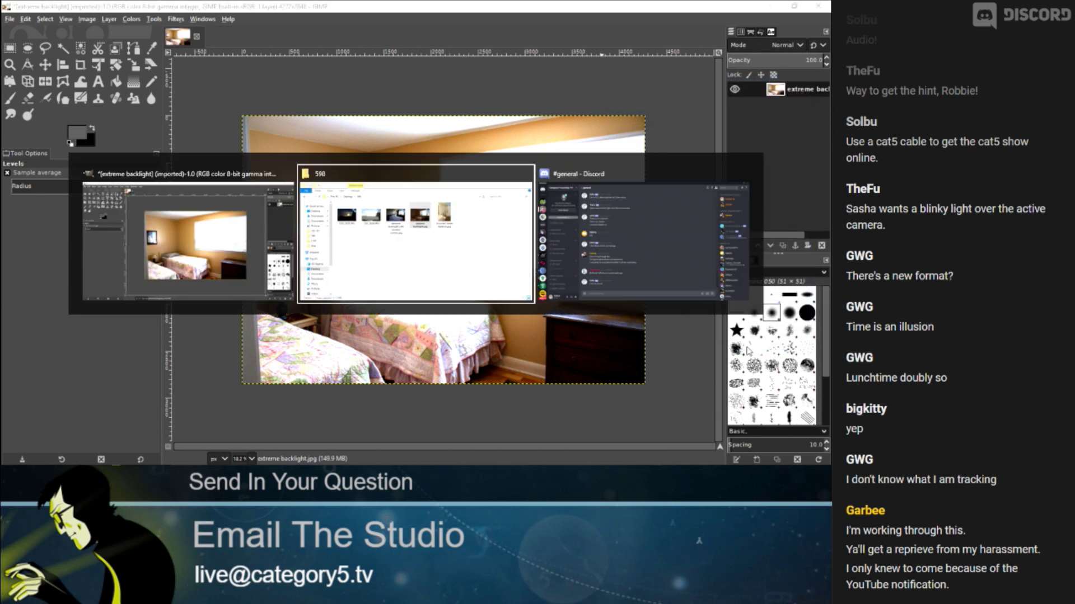
pyautogui.click(401, 148)
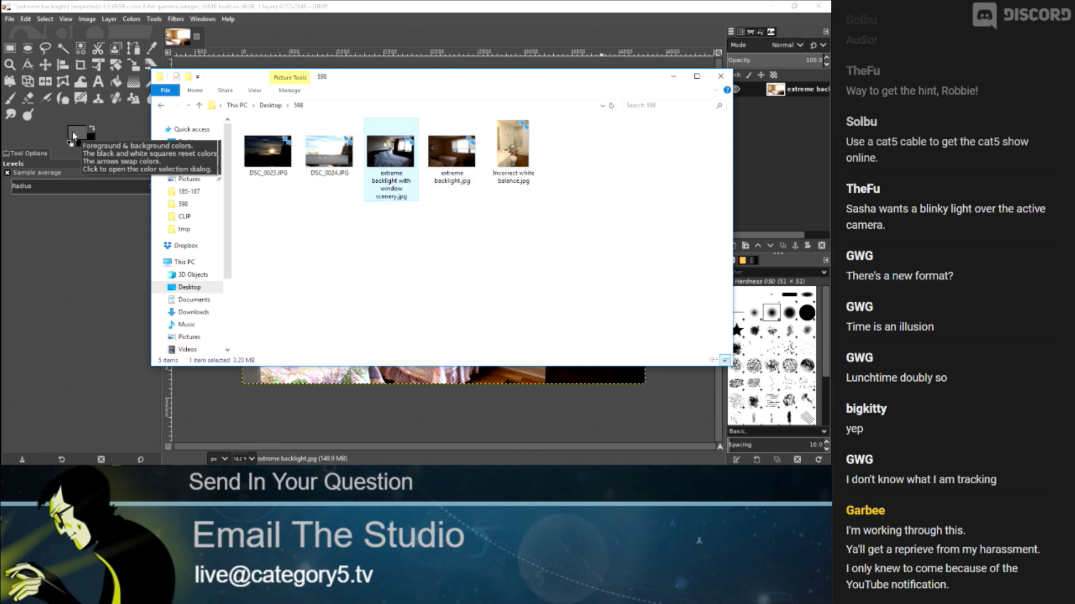
pyautogui.click(462, 13)
pyautogui.hotkey('alt', 'Tab')
pyautogui.moveTo(390, 150); pyautogui.dragTo(28, 64)
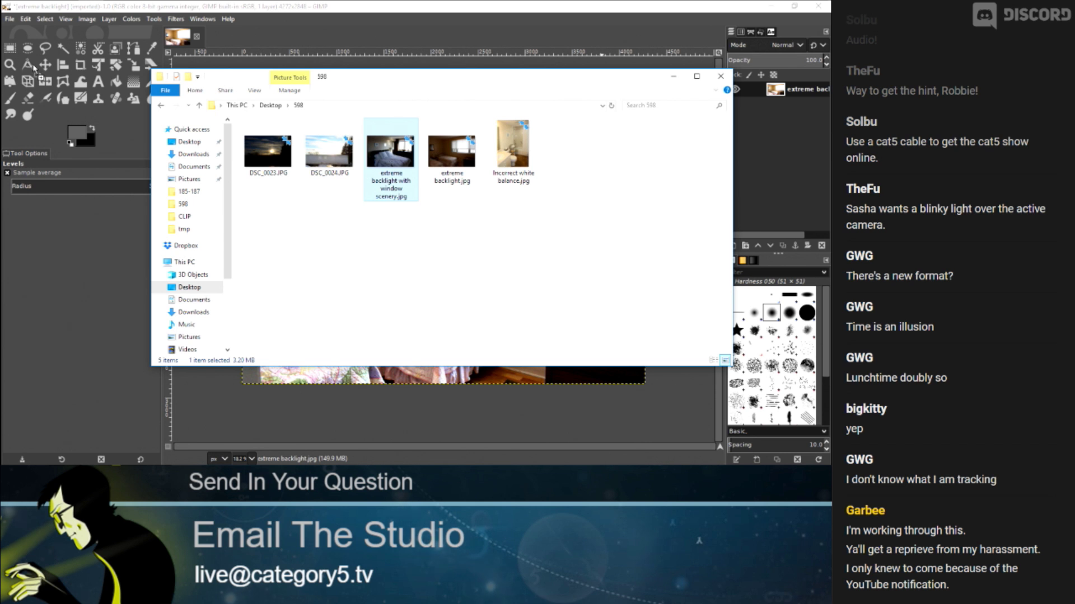
pyautogui.click(312, 9)
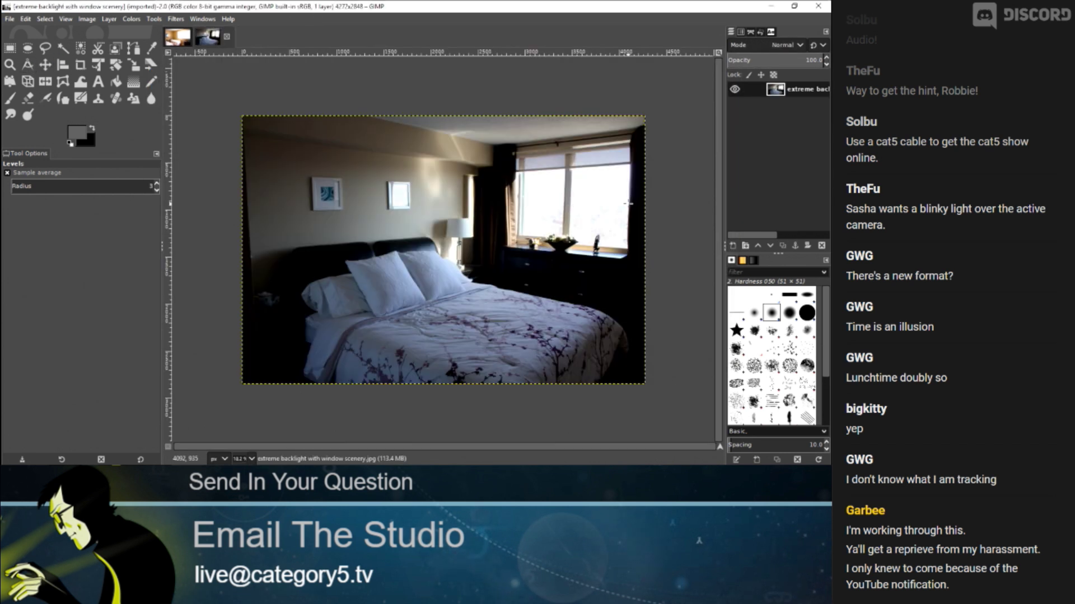
# Try a Levels midtone gamma of 0.25 to bring out the scenery outside the bedroom window.
pyautogui.scroll(4, 628, 203)
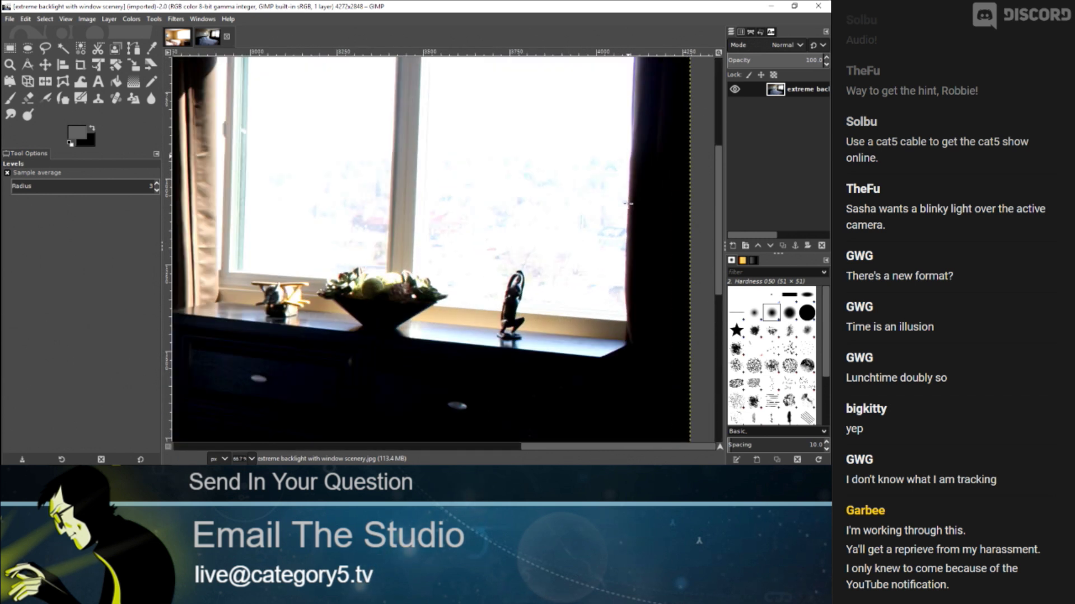
pyautogui.rightClick(537, 249)
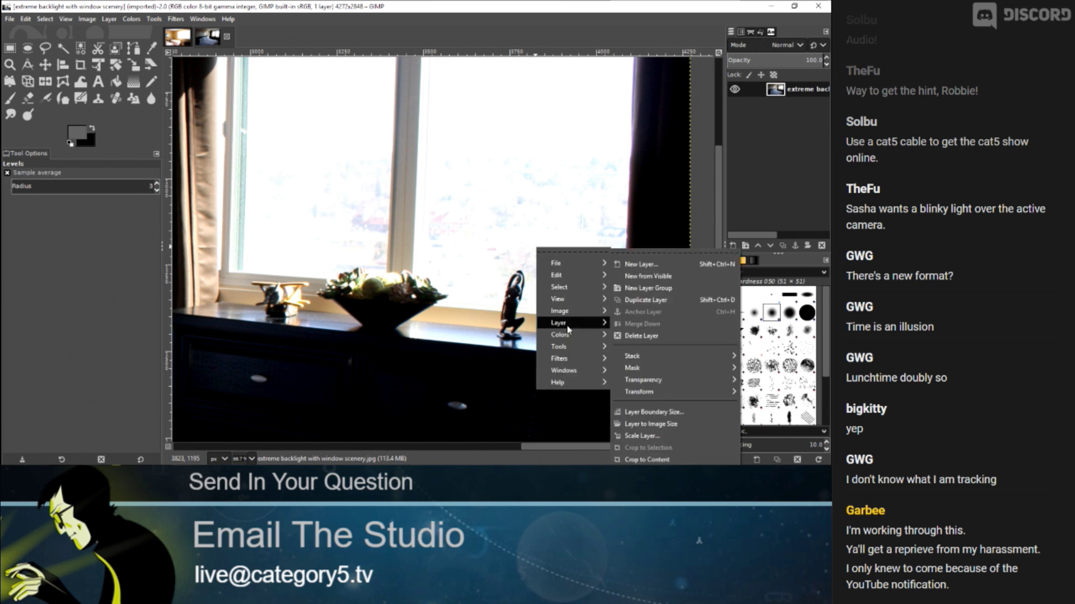
pyautogui.moveTo(568, 334)
pyautogui.click(635, 231)
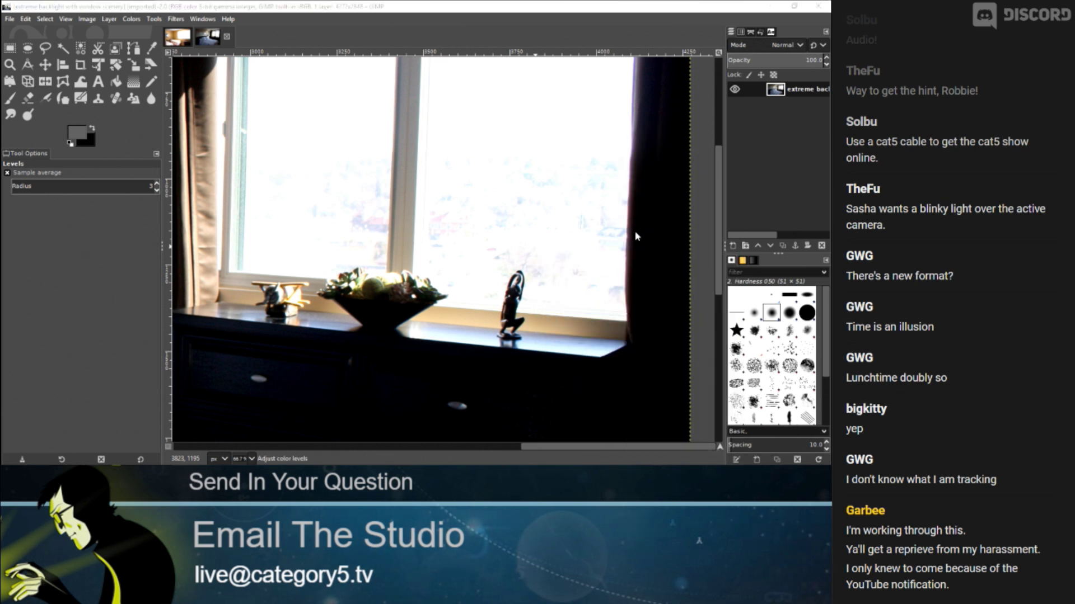
pyautogui.moveTo(720, 213); pyautogui.dragTo(774, 219)
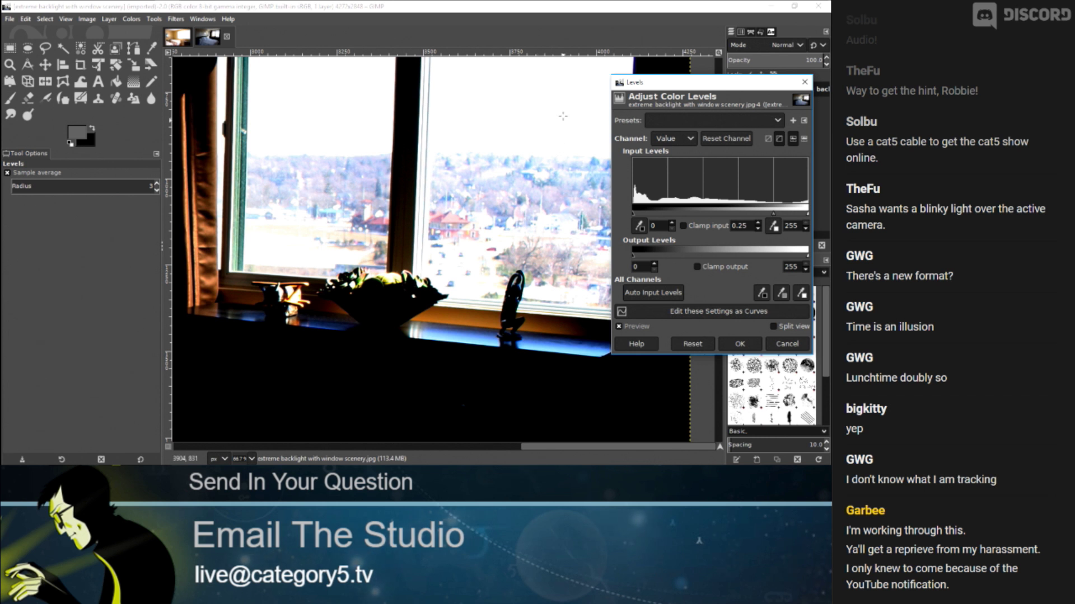
pyautogui.click(566, 37)
pyautogui.press('-')
pyautogui.press('-')
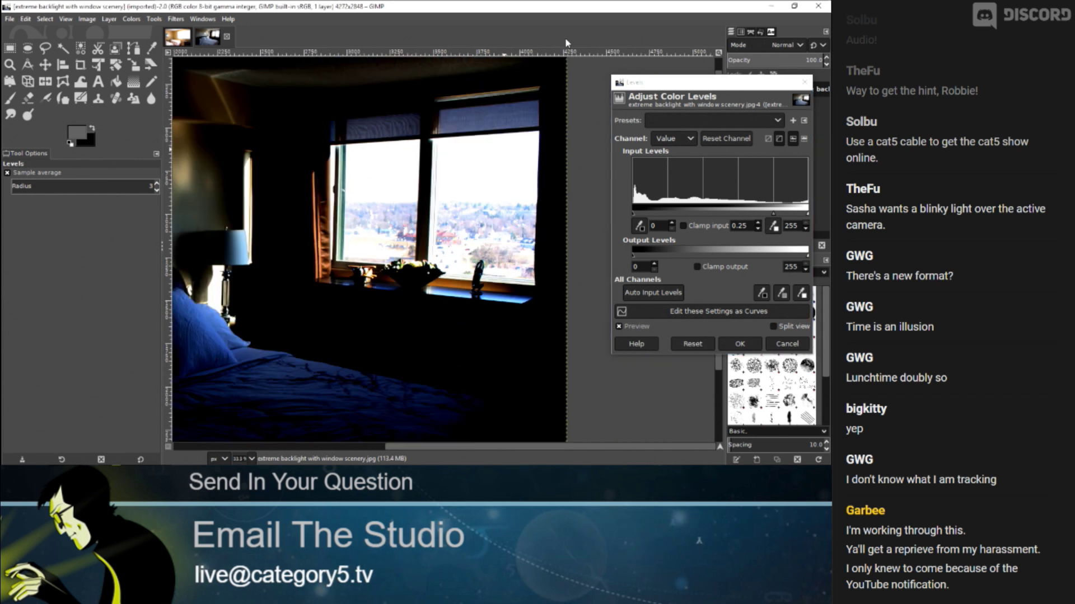
pyautogui.press('-')
pyautogui.press('-')
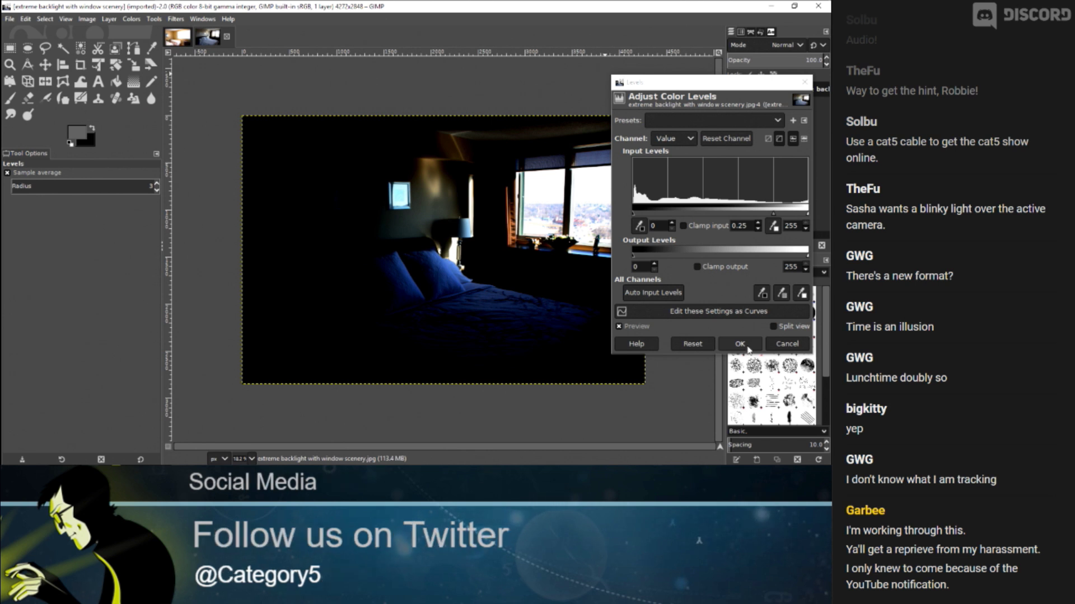
pyautogui.click(787, 344)
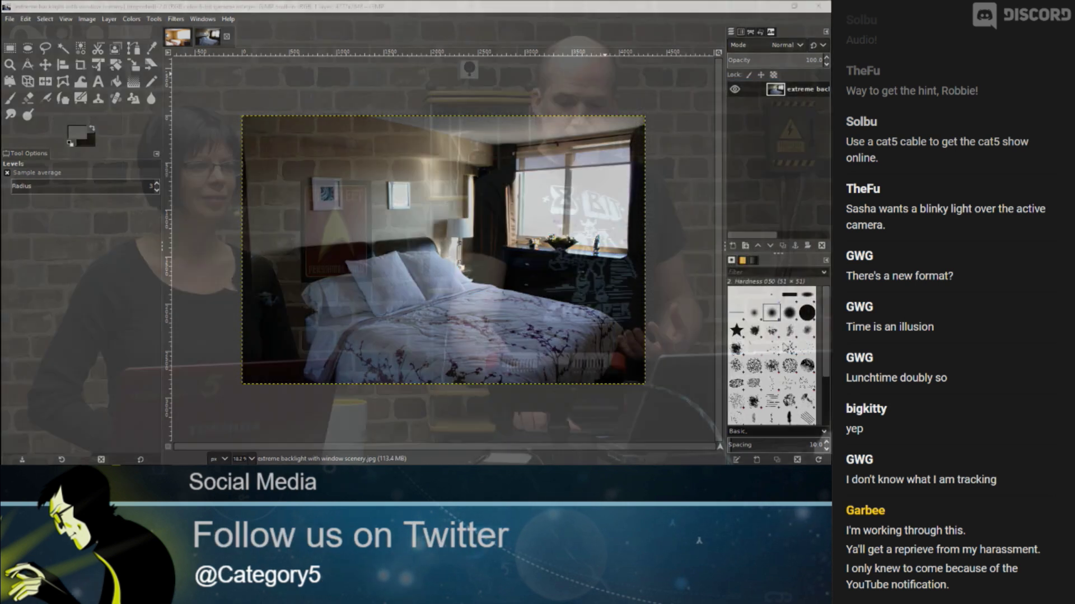
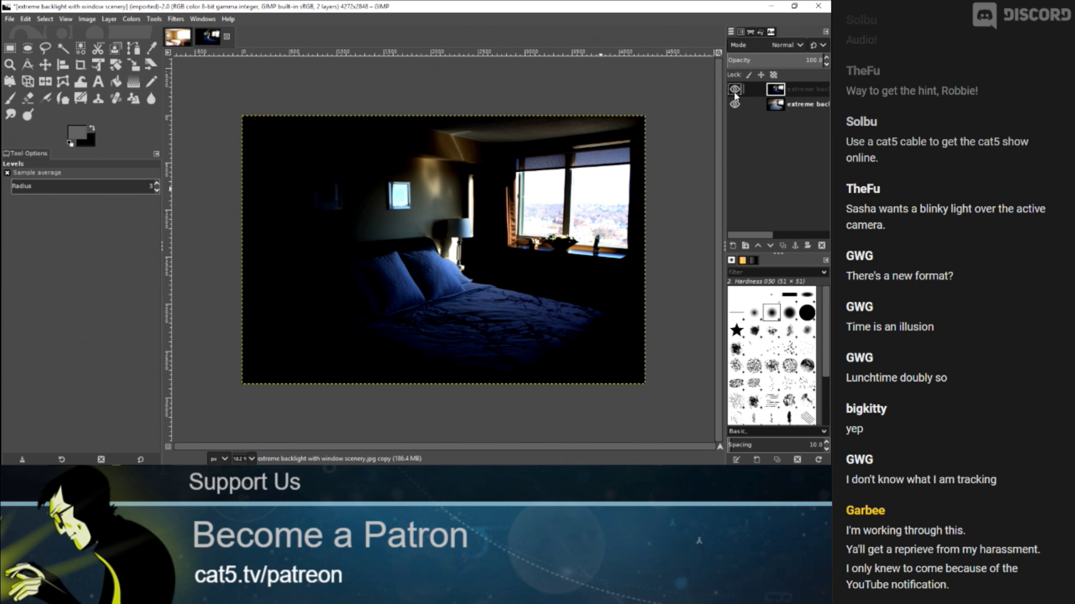
# Hide the darkened top layer and make the original bedroom layer below it active.
pyautogui.click(735, 89)
pyautogui.click(734, 90)
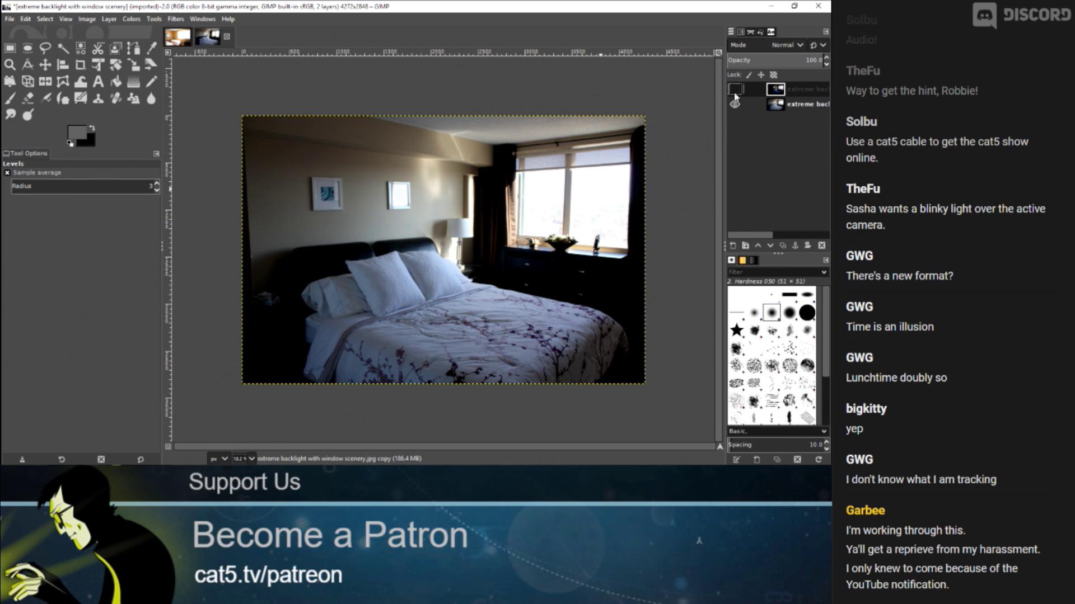
pyautogui.click(795, 104)
# Adjust the bedroom layer's levels with a white point sampled from the front pillow and a midtone gamma of 1.22.
pyautogui.rightClick(530, 188)
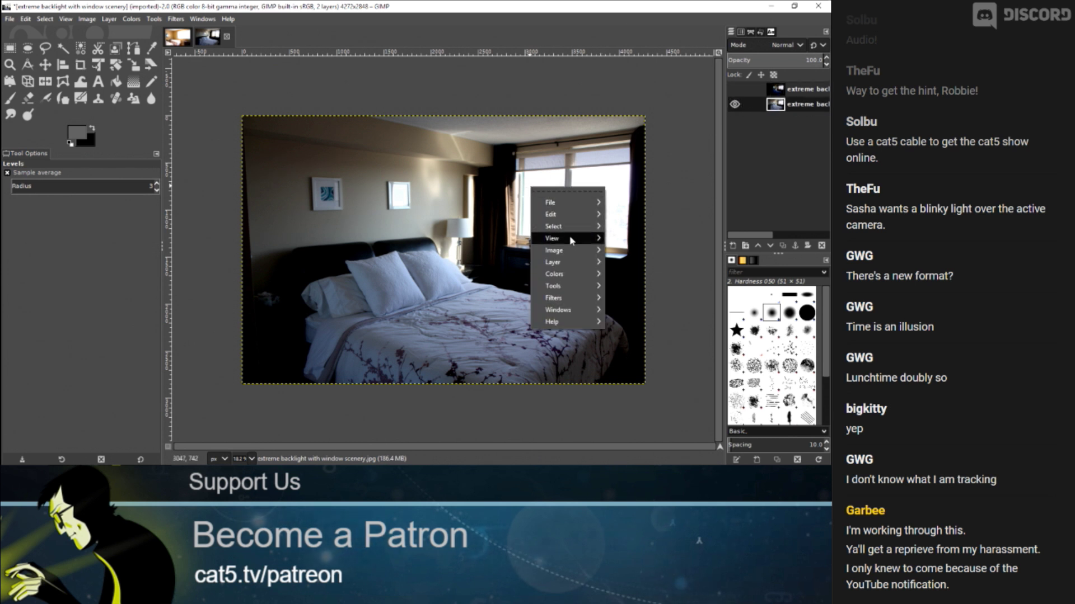
pyautogui.moveTo(565, 273)
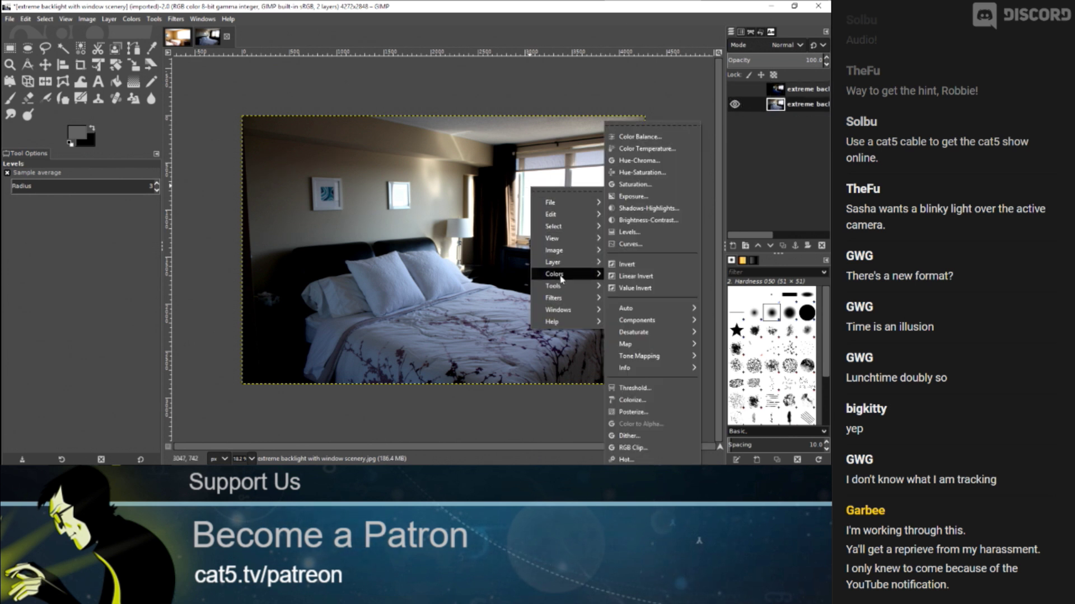
pyautogui.click(654, 233)
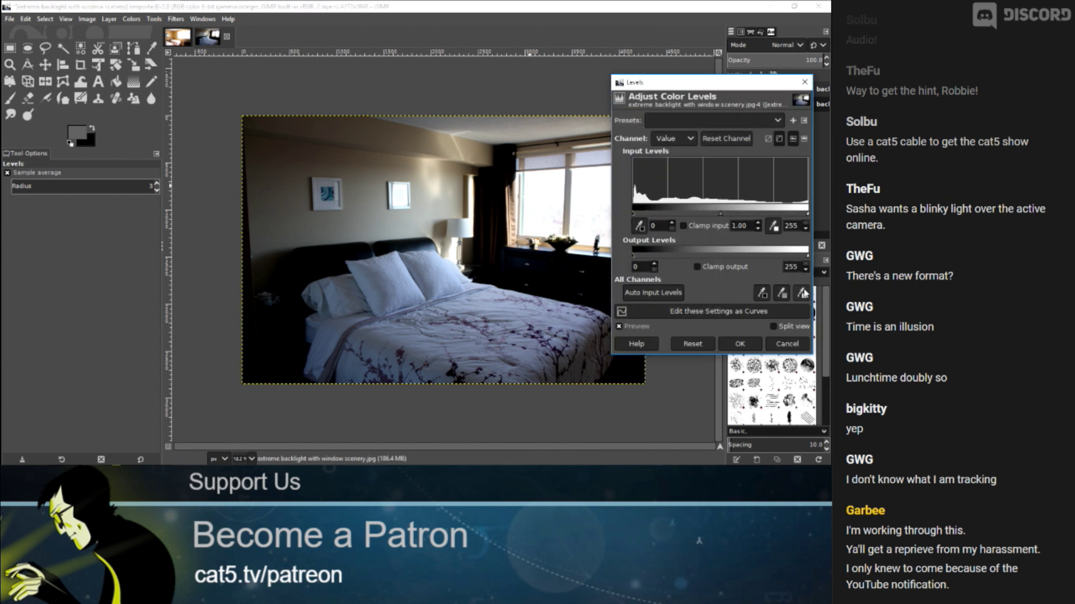
pyautogui.click(803, 292)
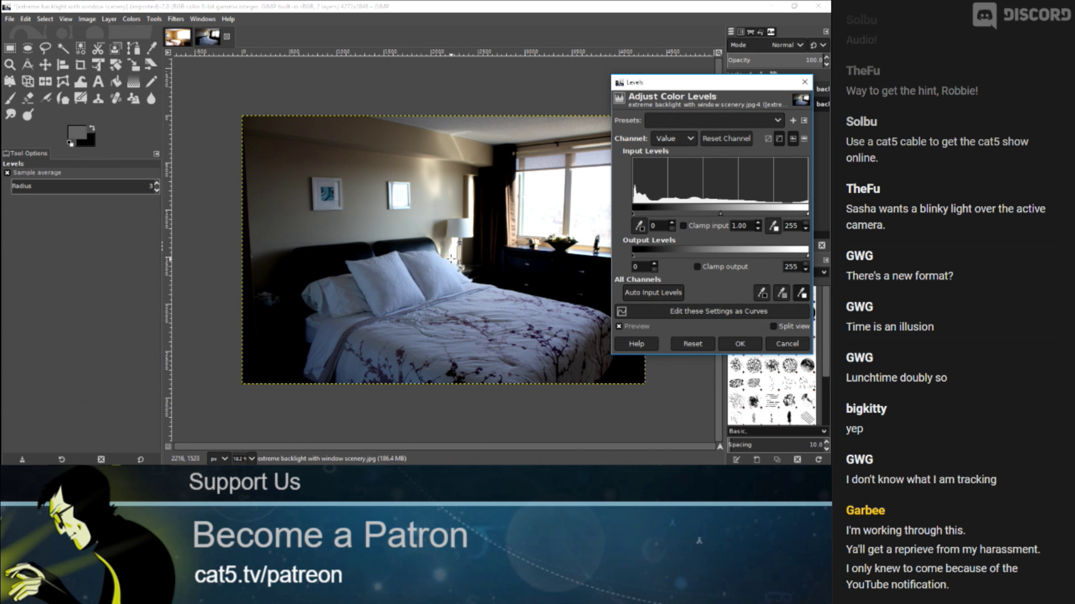
pyautogui.click(444, 267)
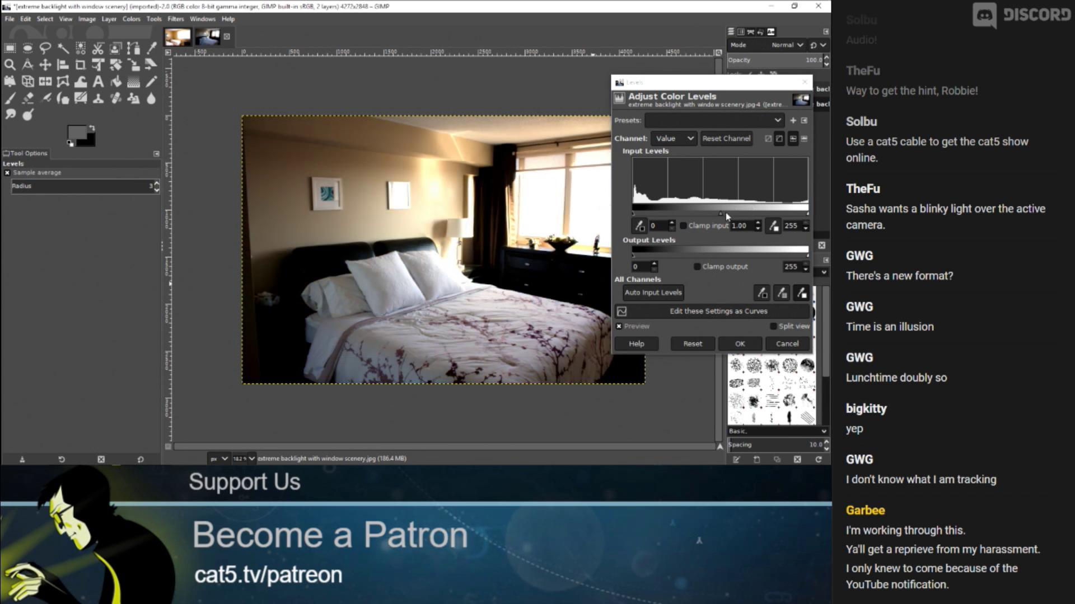
pyautogui.moveTo(726, 213); pyautogui.dragTo(715, 216)
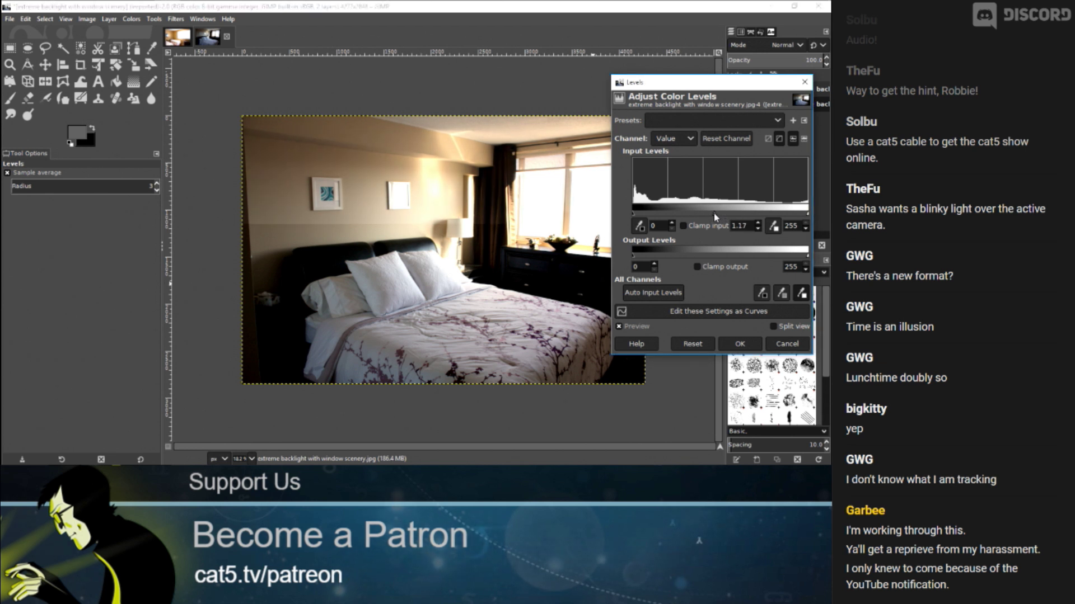
pyautogui.moveTo(714, 213); pyautogui.dragTo(712, 216)
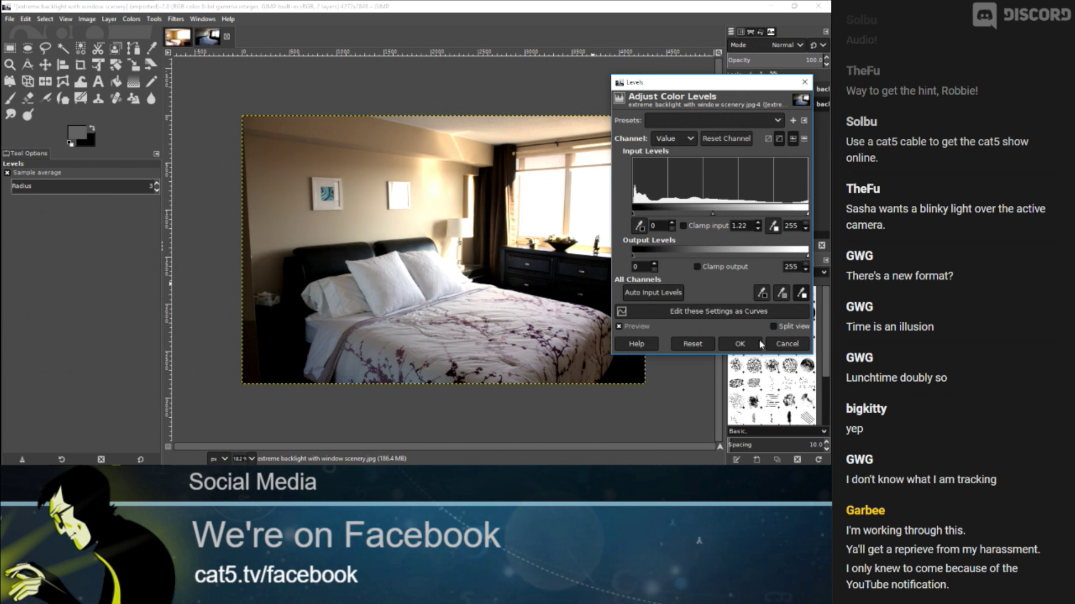
pyautogui.click(740, 344)
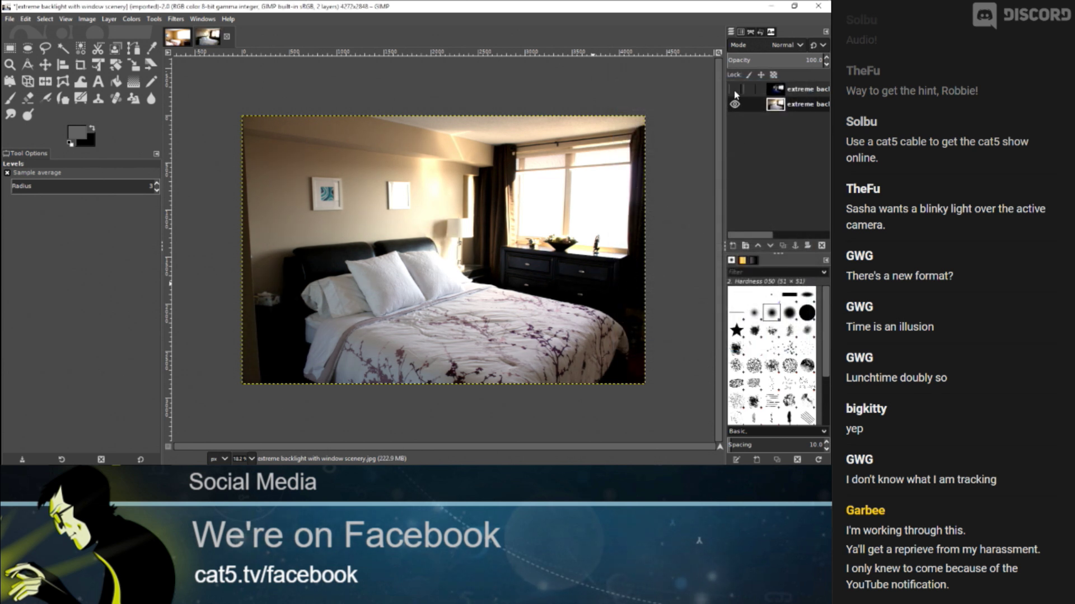
# Toggle the darkened top layer to compare it with the brightened bedroom layer, leaving it shown.
pyautogui.click(735, 89)
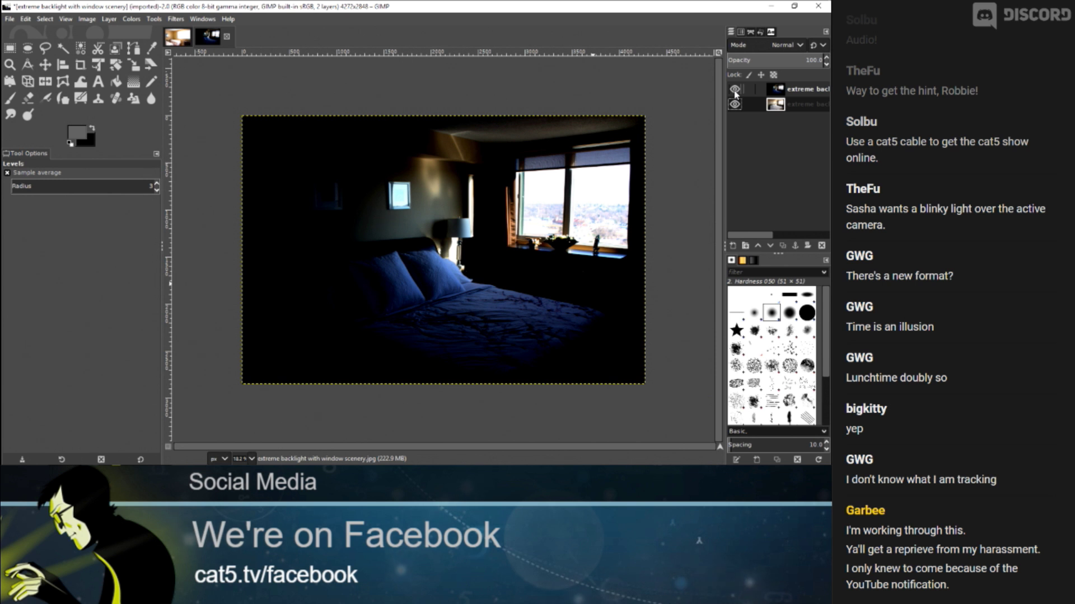
pyautogui.click(734, 90)
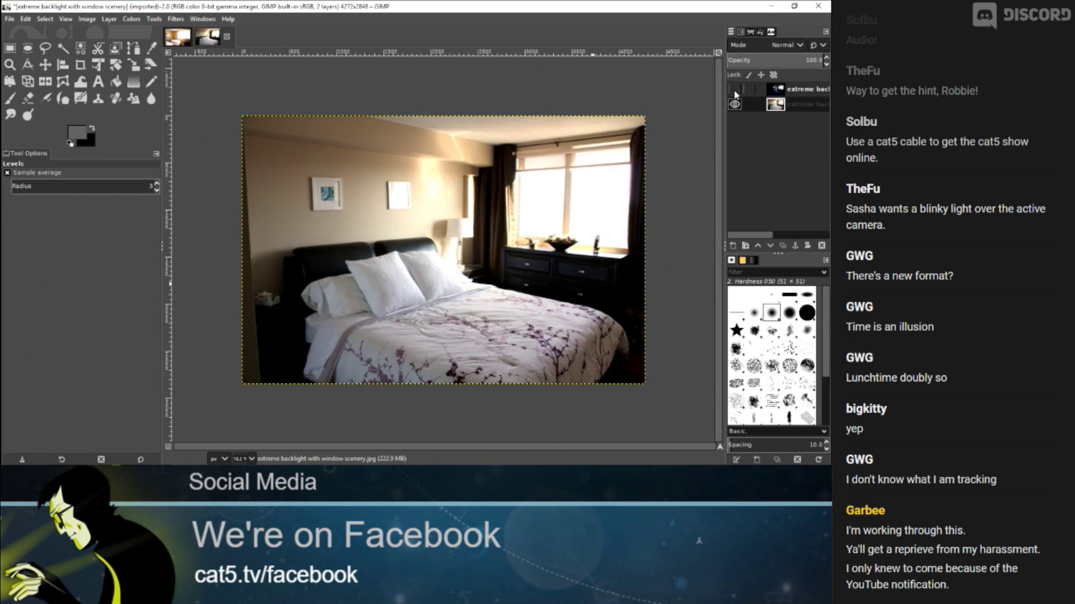
pyautogui.click(734, 90)
pyautogui.click(735, 94)
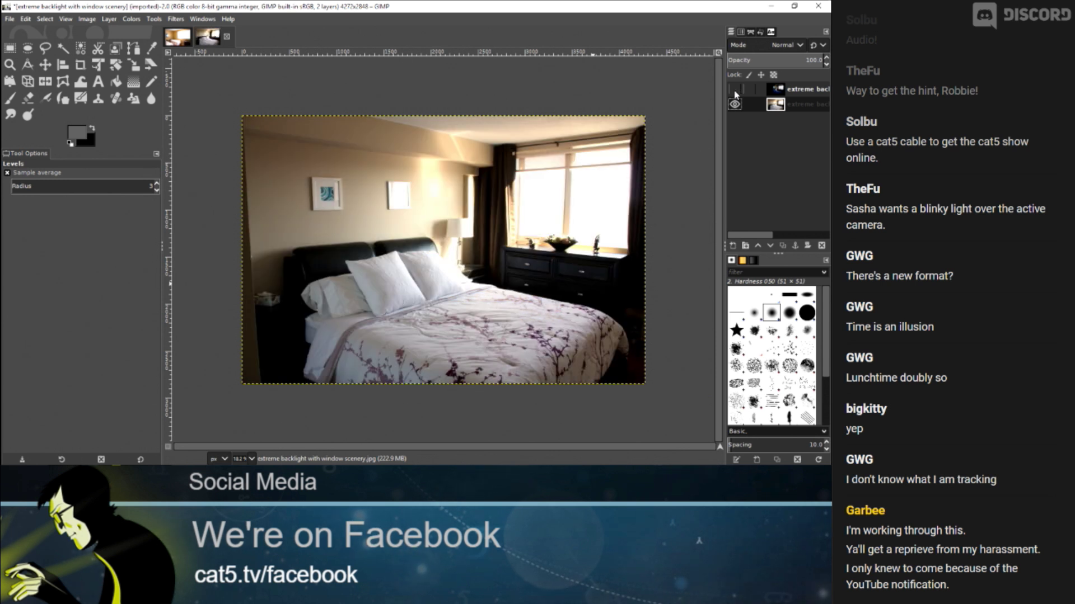
pyautogui.click(735, 92)
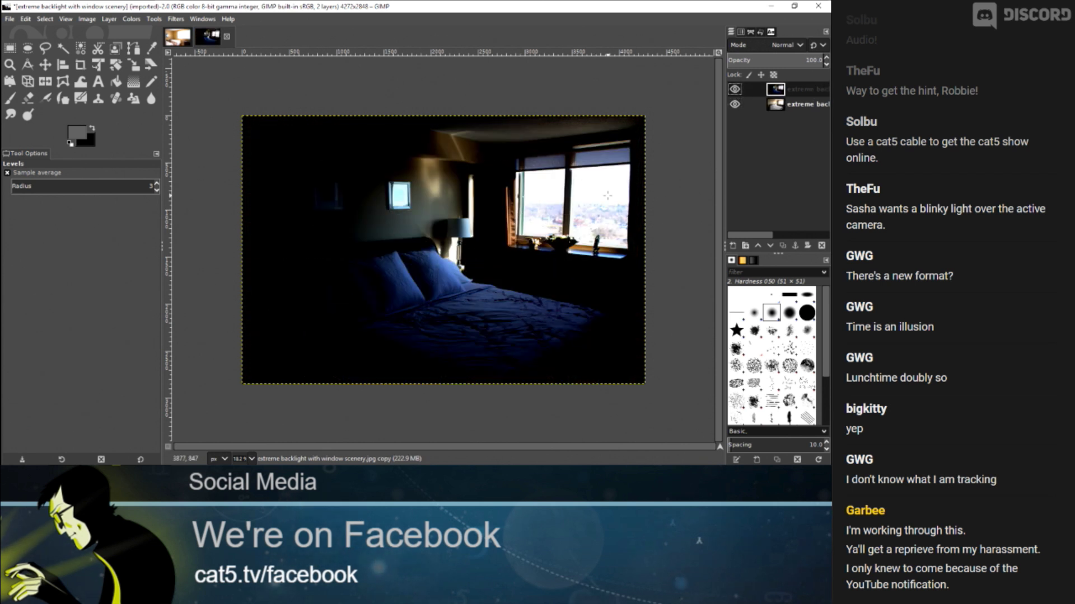
# Select the glass of the left window pane on the darkened layer with a four-sided Free Select outline, passing behind the bowl.
pyautogui.scroll(4, 607, 196)
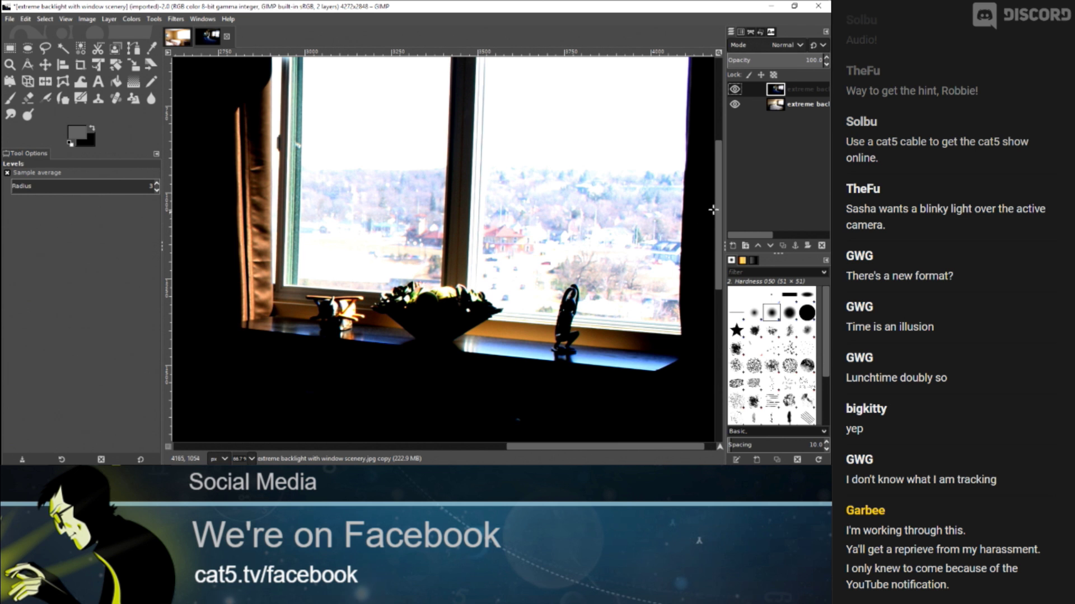
pyautogui.moveTo(718, 217); pyautogui.dragTo(718, 186)
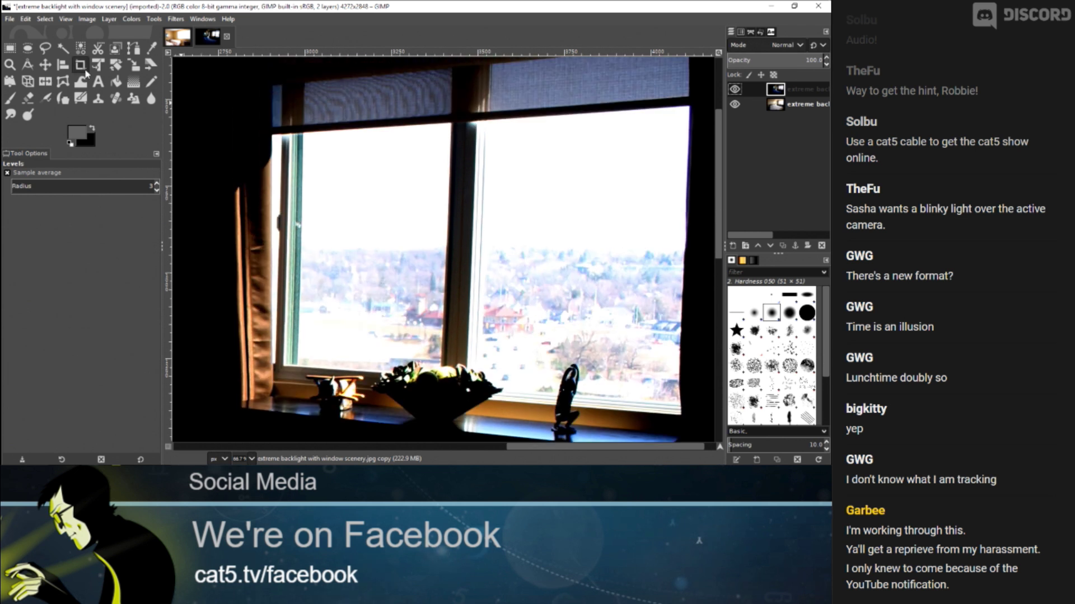
pyautogui.click(45, 48)
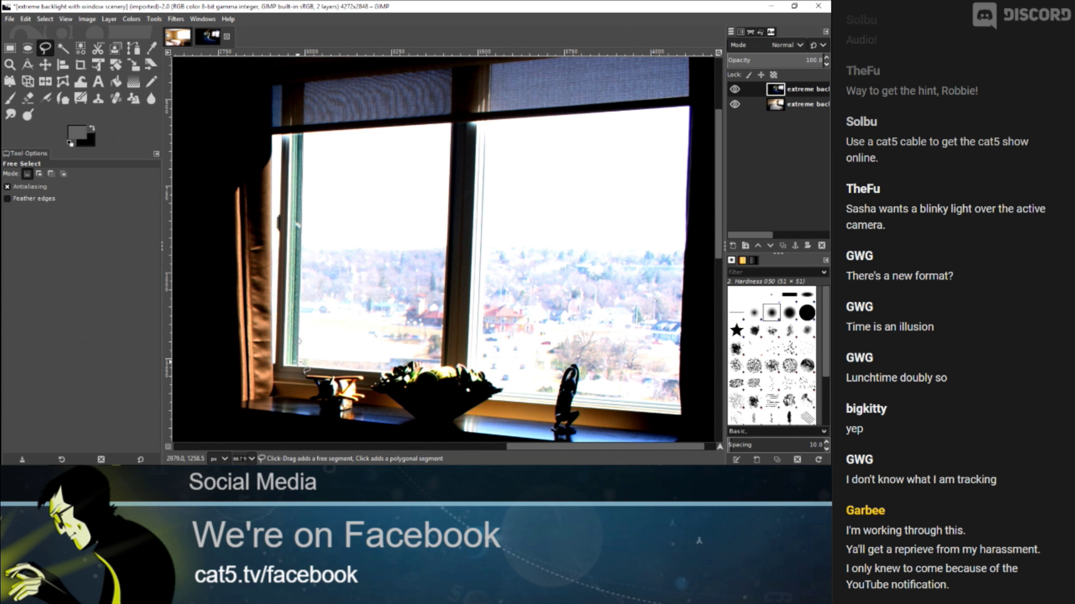
pyautogui.click(306, 372)
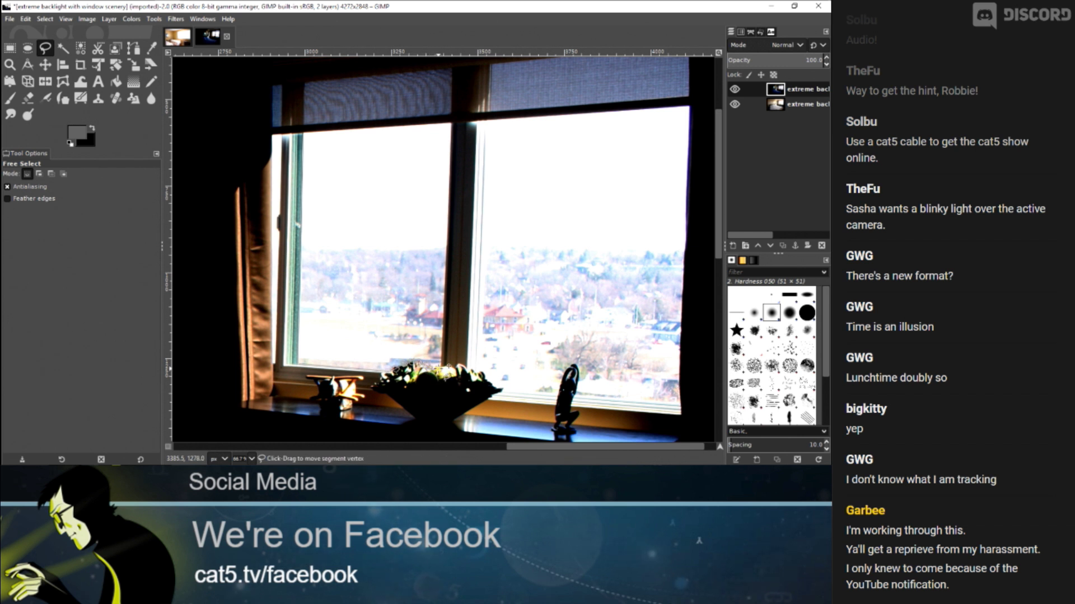
pyautogui.click(446, 373)
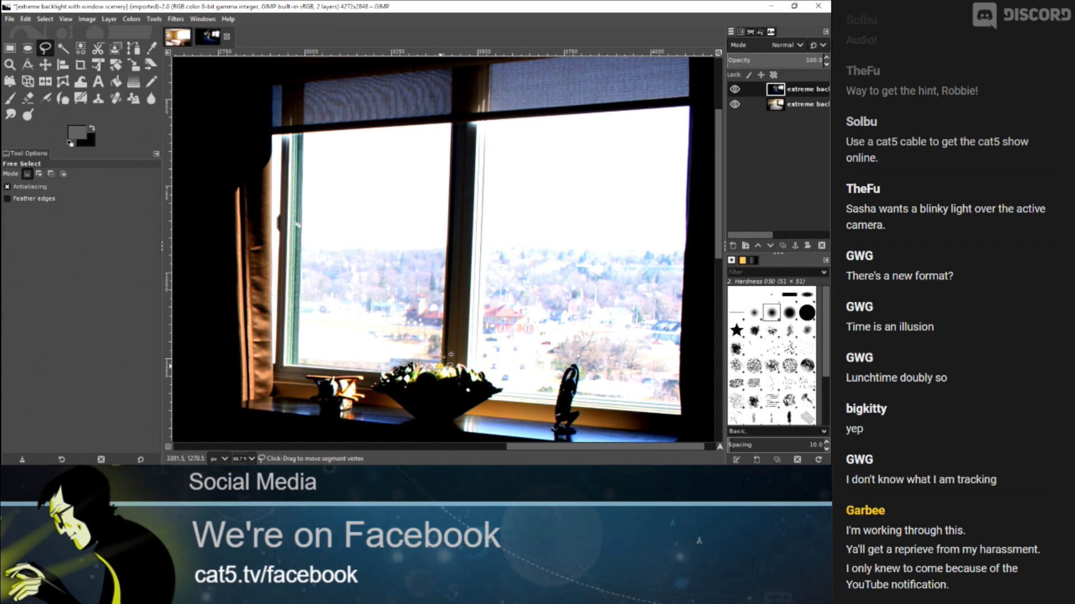
pyautogui.click(453, 125)
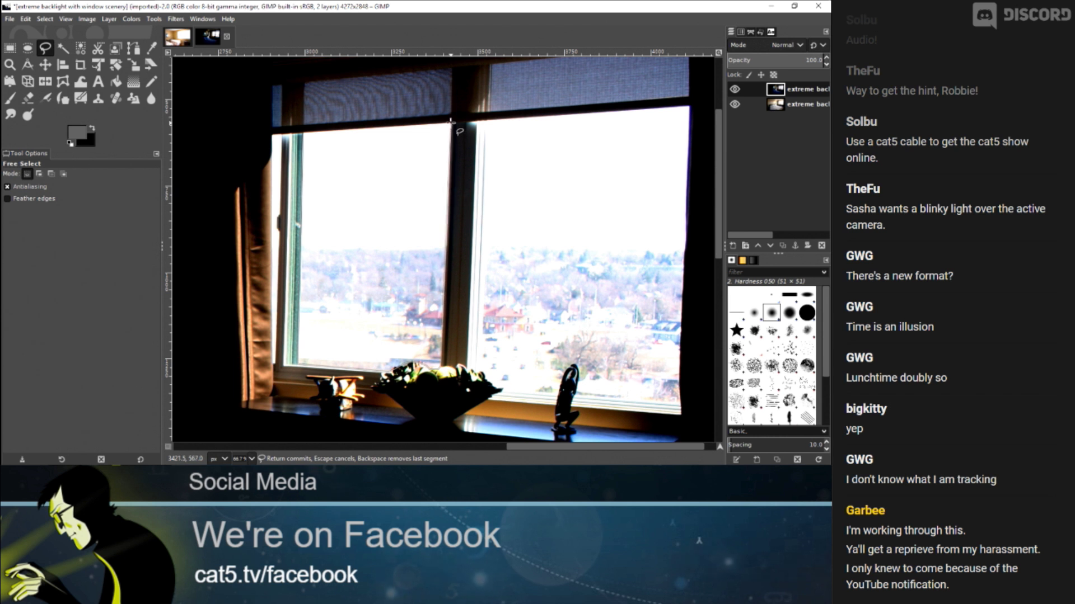
pyautogui.click(303, 135)
pyautogui.press('Return')
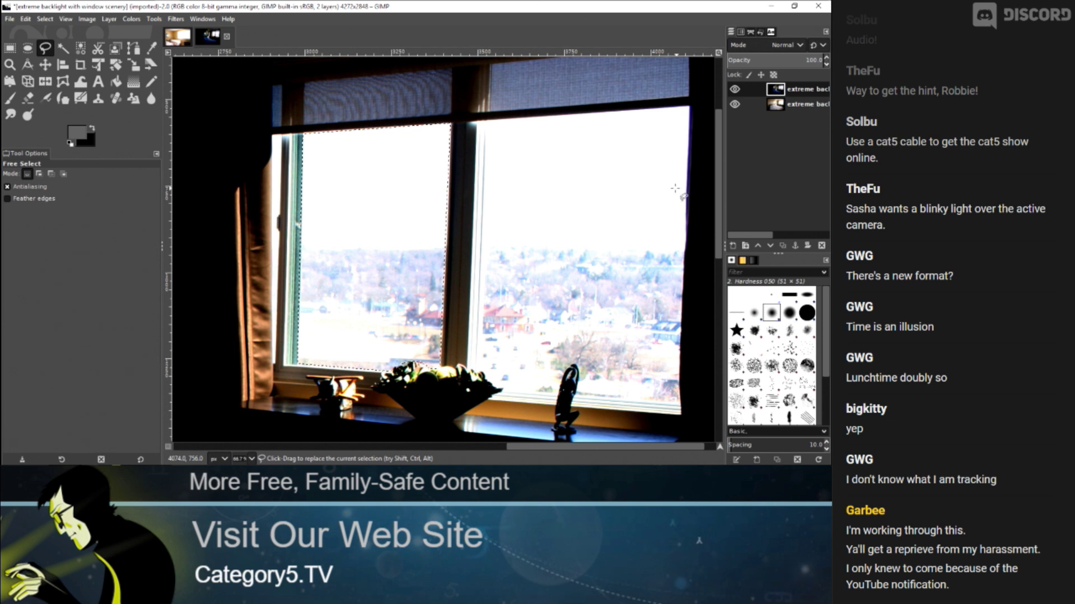
# Hide the brightened bedroom layer and briefly hide the darkened layer to check the selection outline.
pyautogui.click(735, 105)
pyautogui.click(735, 91)
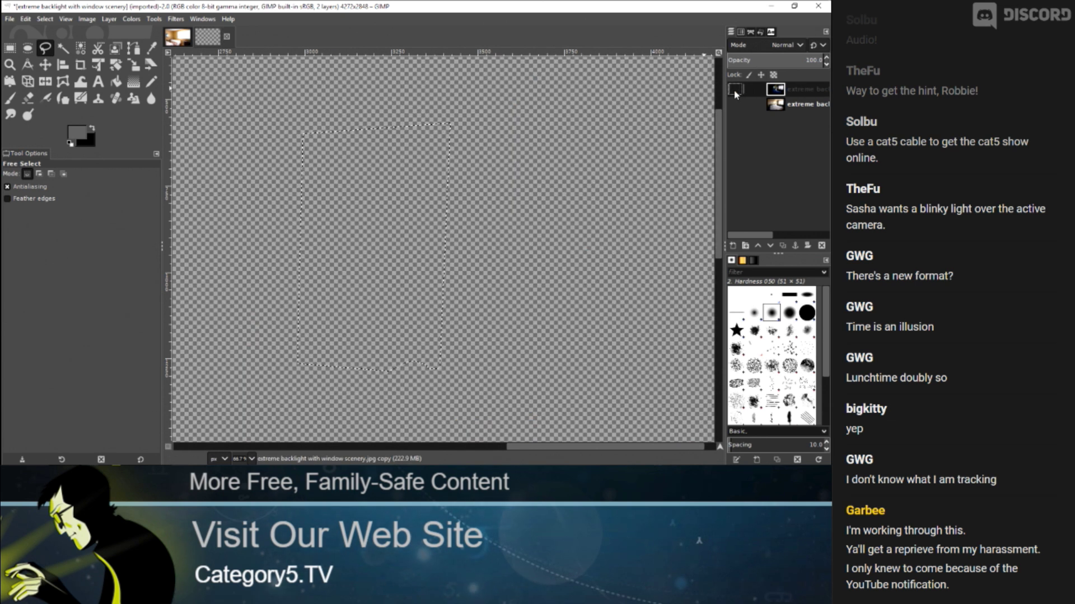
pyautogui.click(734, 90)
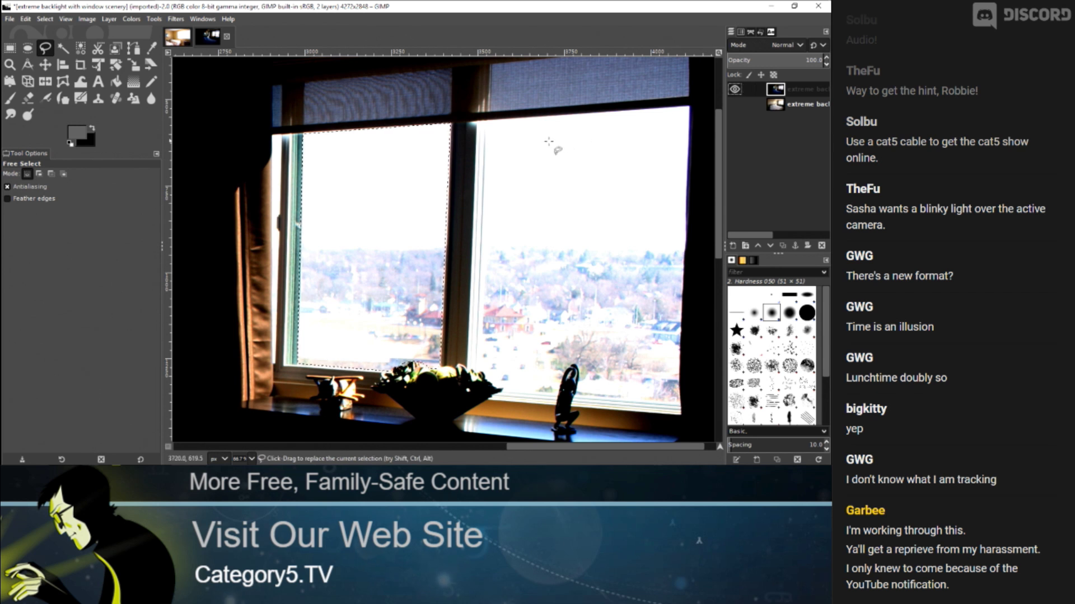
# Add the right window pane to the selection with Free Select, tracing around the bowl's edge and the figurine on the sill.
pyautogui.keyDown('shift'); pyautogui.click(486, 122); pyautogui.keyUp('shift')
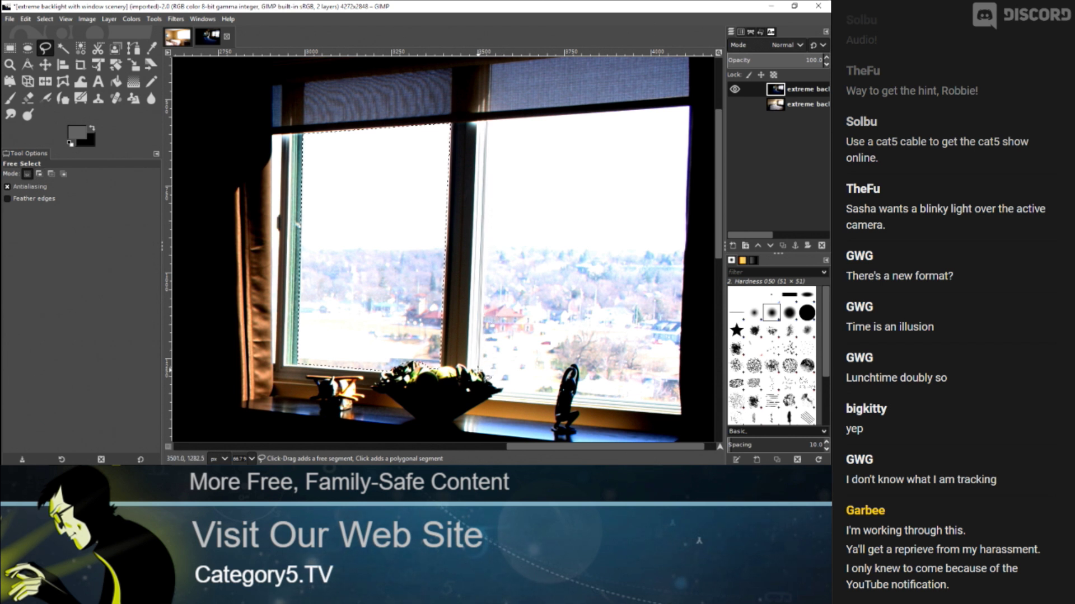
pyautogui.click(485, 375)
pyautogui.click(489, 379)
pyautogui.click(493, 383)
pyautogui.click(499, 388)
pyautogui.click(503, 390)
pyautogui.click(506, 392)
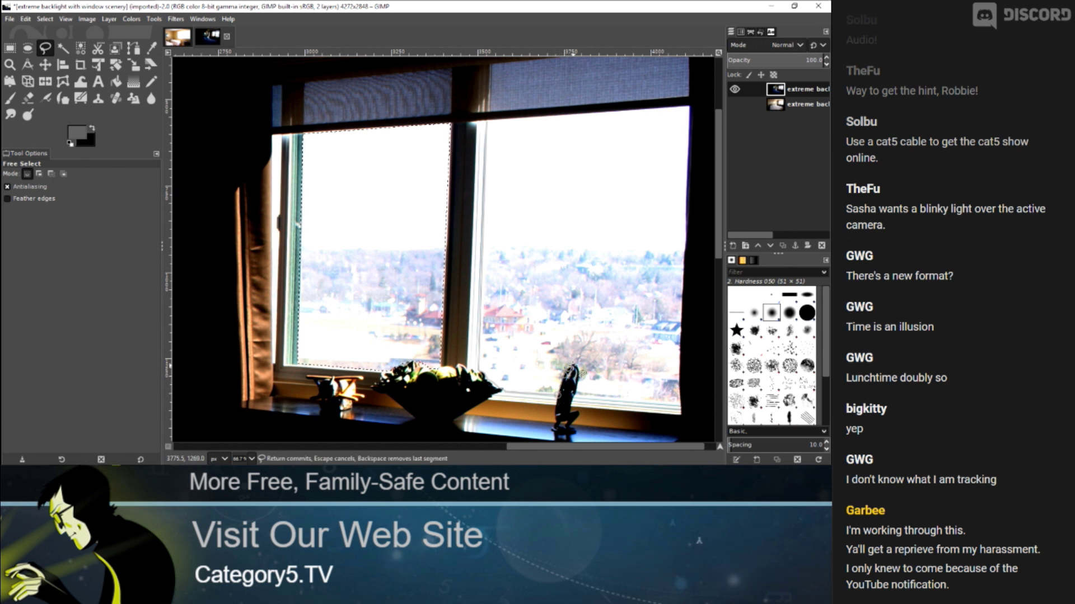
pyautogui.click(578, 367)
pyautogui.click(580, 376)
pyautogui.click(579, 386)
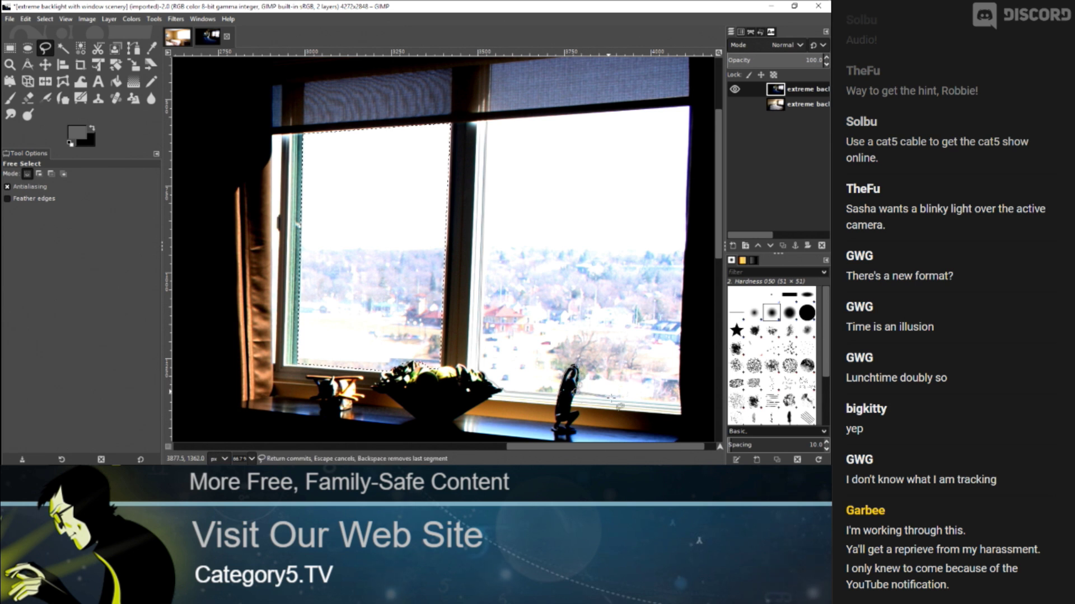
pyautogui.click(576, 393)
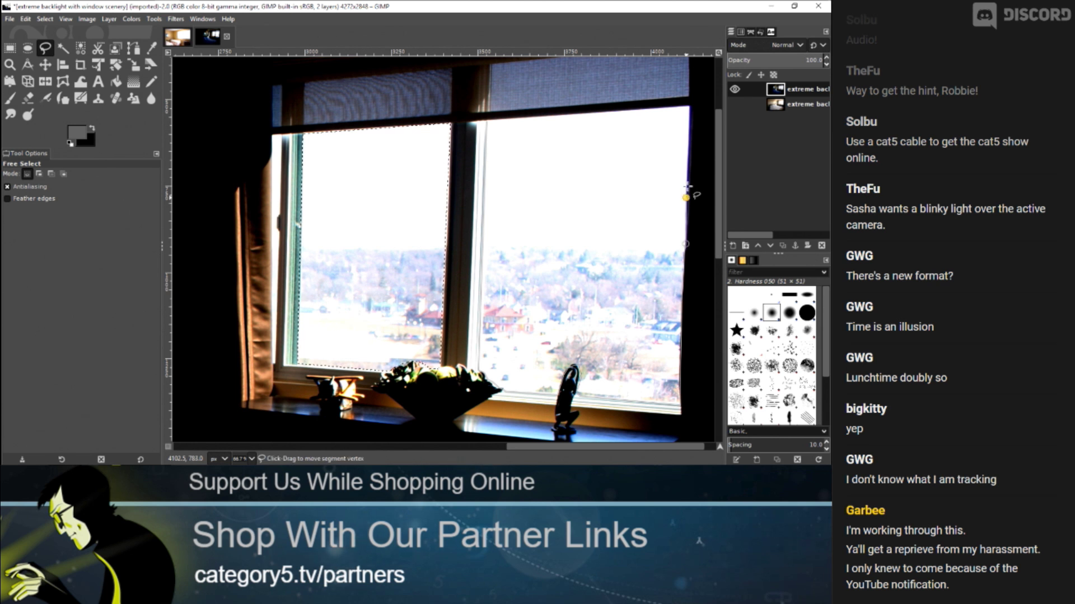
pyautogui.click(688, 106)
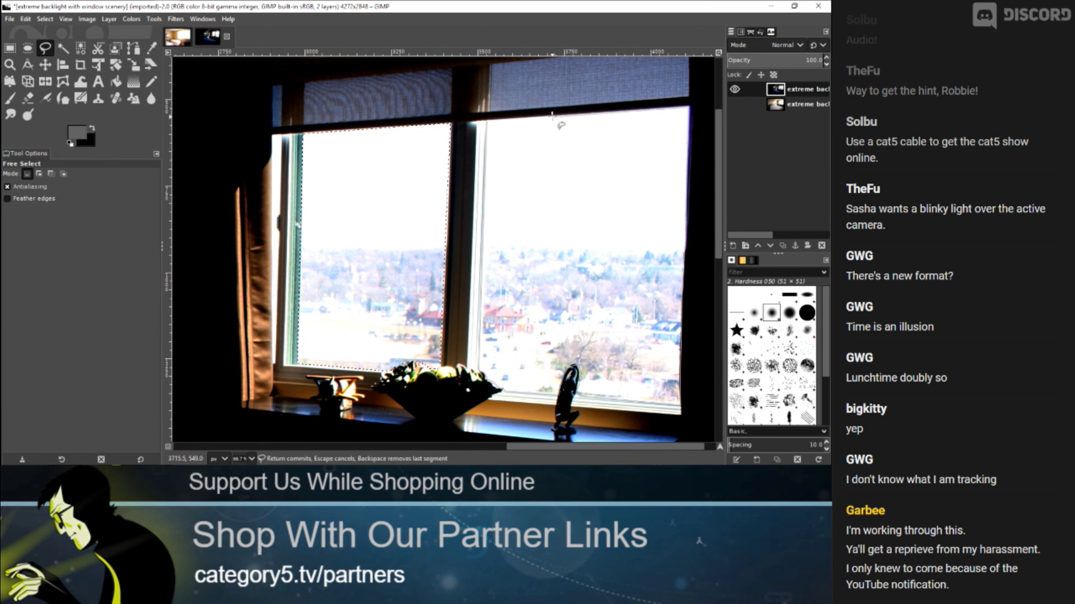
pyautogui.click(501, 118)
pyautogui.press('Return')
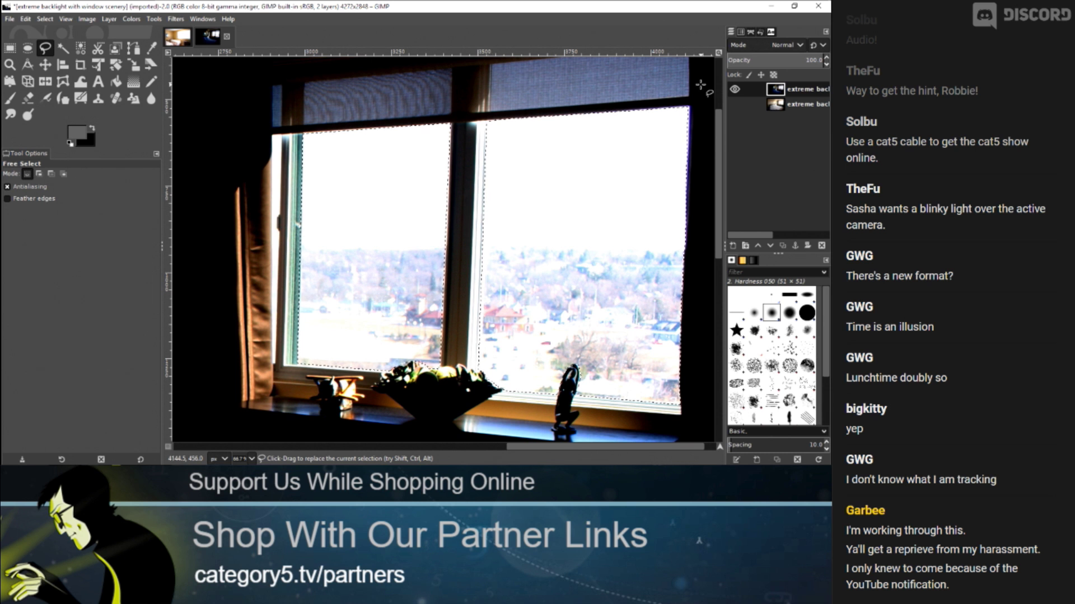
# Try copying both selected window panes into a new layer, with the darkened layer hidden.
pyautogui.press('ctrl')
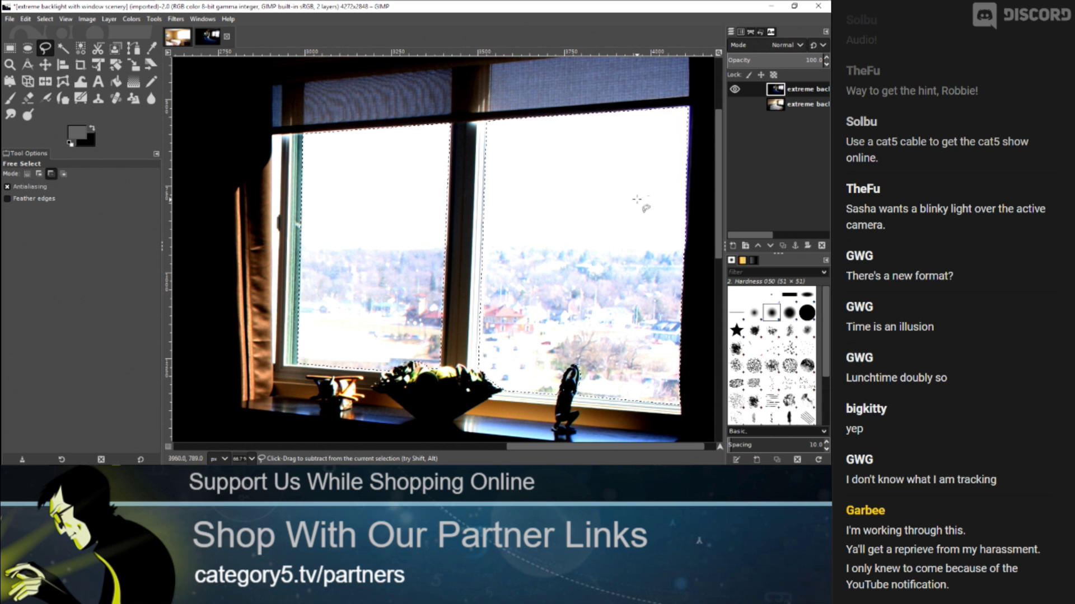
pyautogui.hotkey('ctrl', 'c')
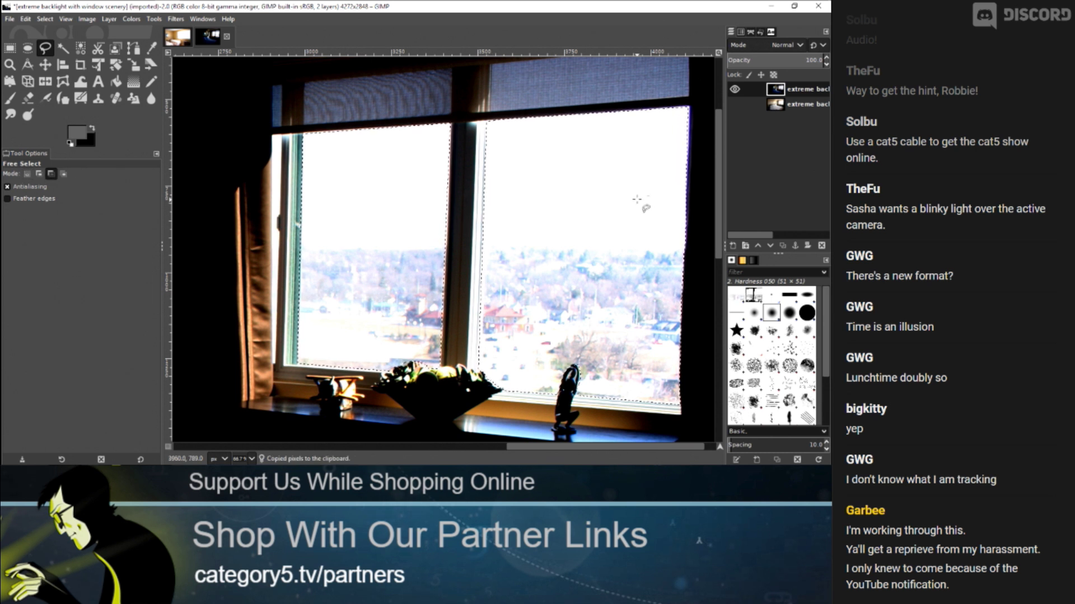
pyautogui.hotkey('ctrl', 'v')
pyautogui.click(736, 105)
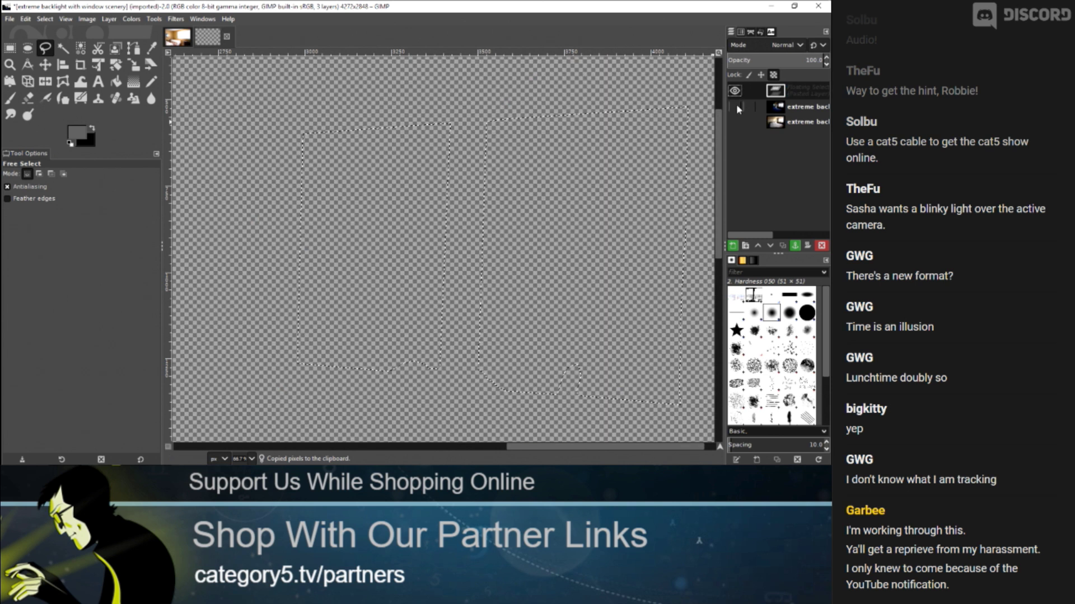
pyautogui.rightClick(654, 160)
pyautogui.moveTo(687, 234)
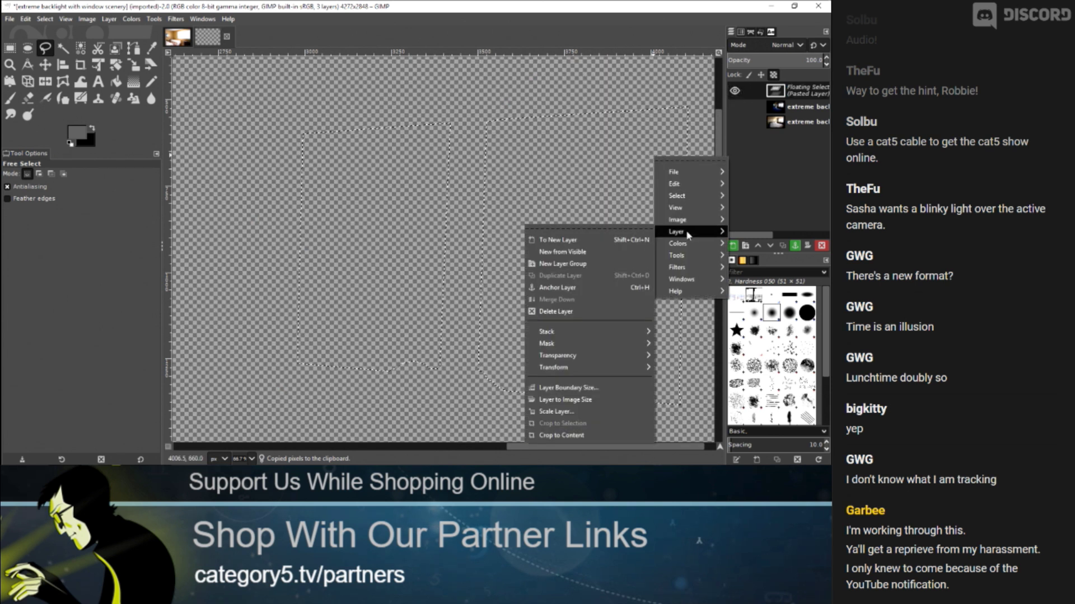
pyautogui.click(642, 239)
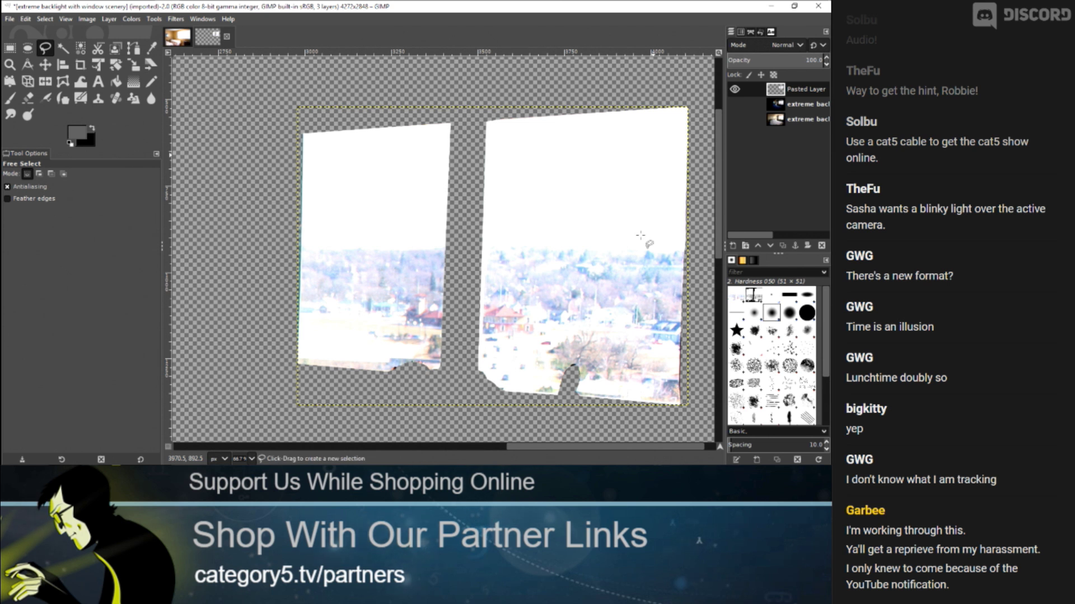
# Undo the pasted window pane layer and show the brightened bedroom layer again.
pyautogui.hotkey('ctrl', 'v')
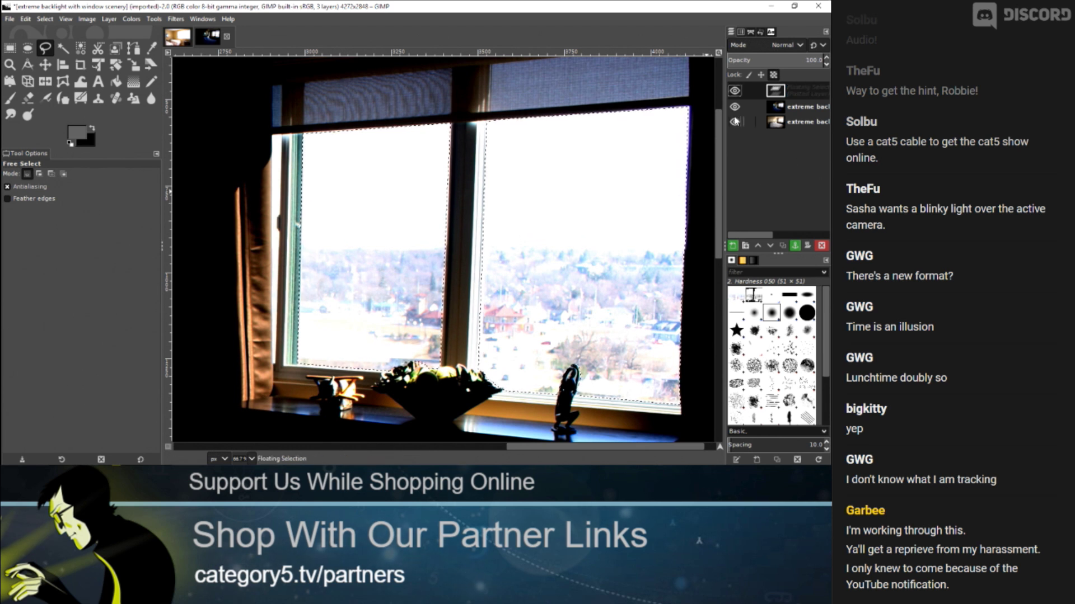
pyautogui.hotkey('ctrl', 'h')
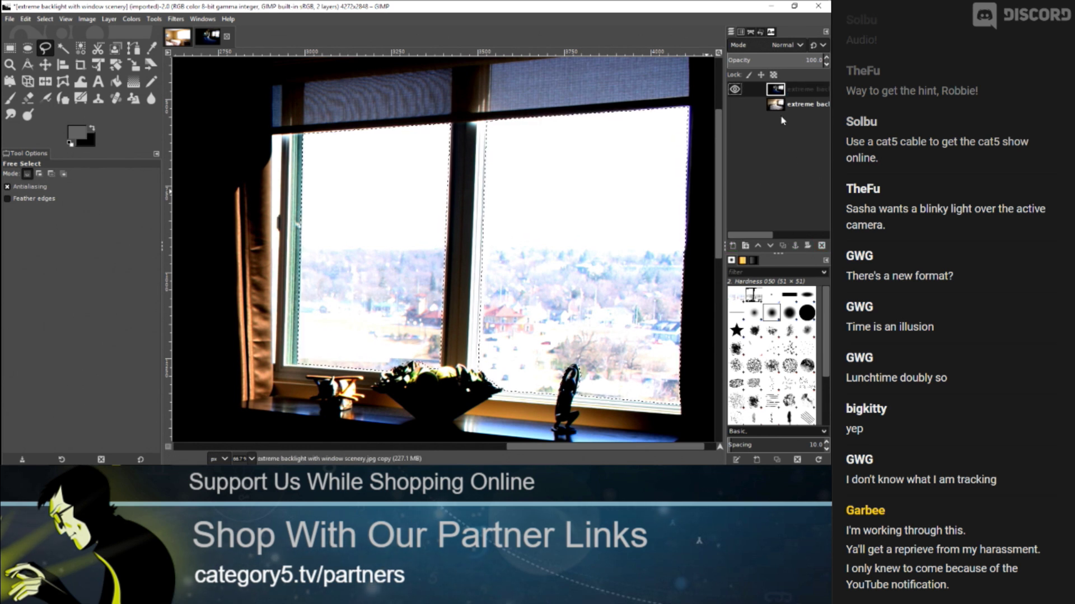
pyautogui.click(734, 105)
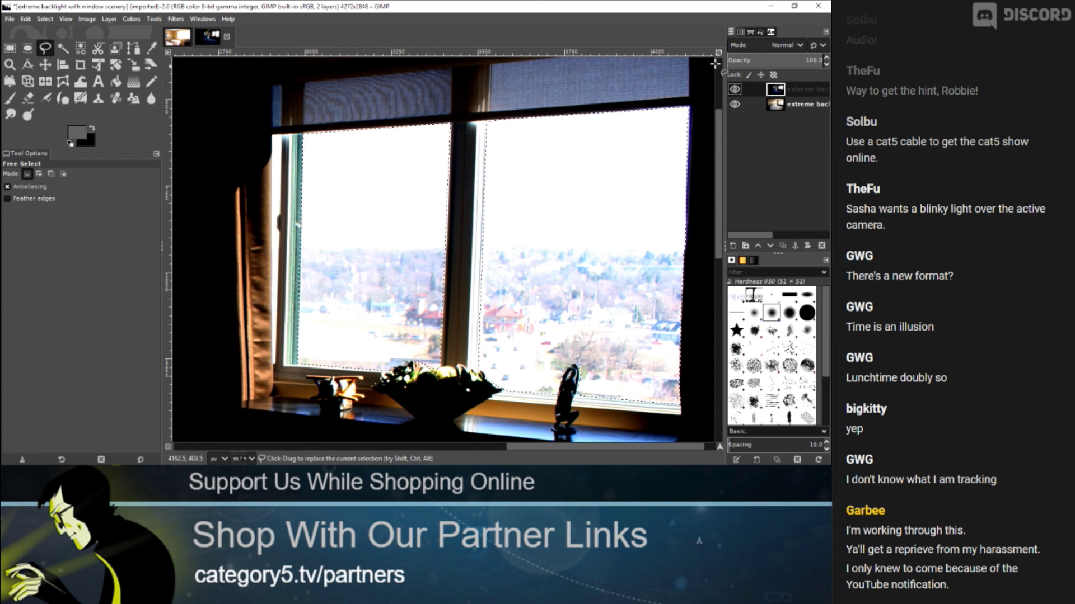
# Add a layer mask to the darkened top layer, initialized from the current selection.
pyautogui.rightClick(781, 89)
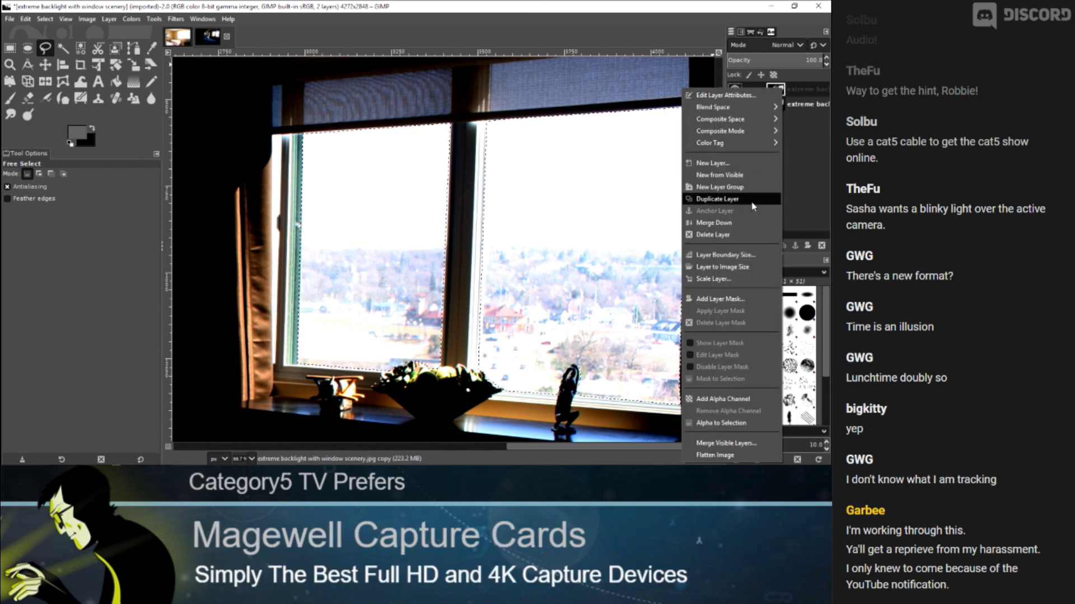
pyautogui.click(722, 300)
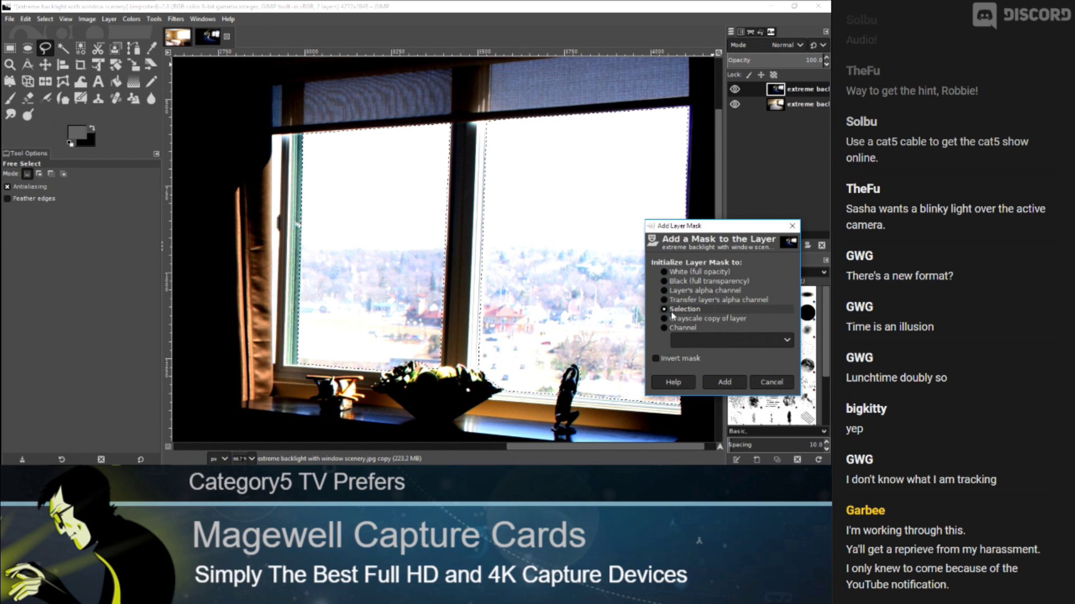
pyautogui.click(724, 382)
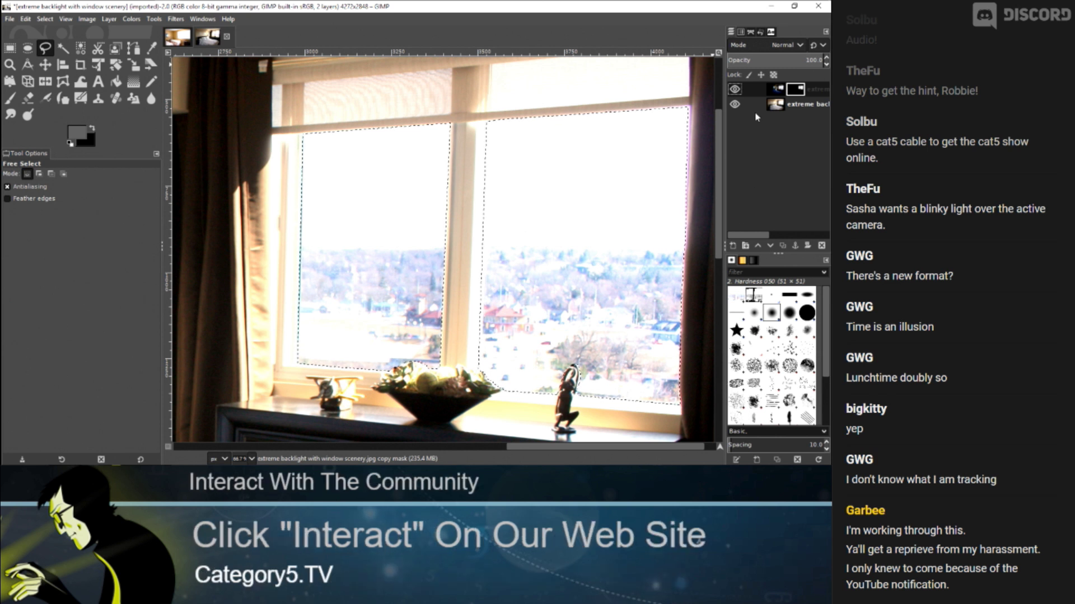
# Compare the bedroom photo with and without the masked window layer, up close and across the whole image.
pyautogui.click(735, 90)
pyautogui.click(735, 90)
pyautogui.click(735, 90)
pyautogui.click(735, 90)
pyautogui.click(734, 89)
pyautogui.click(735, 89)
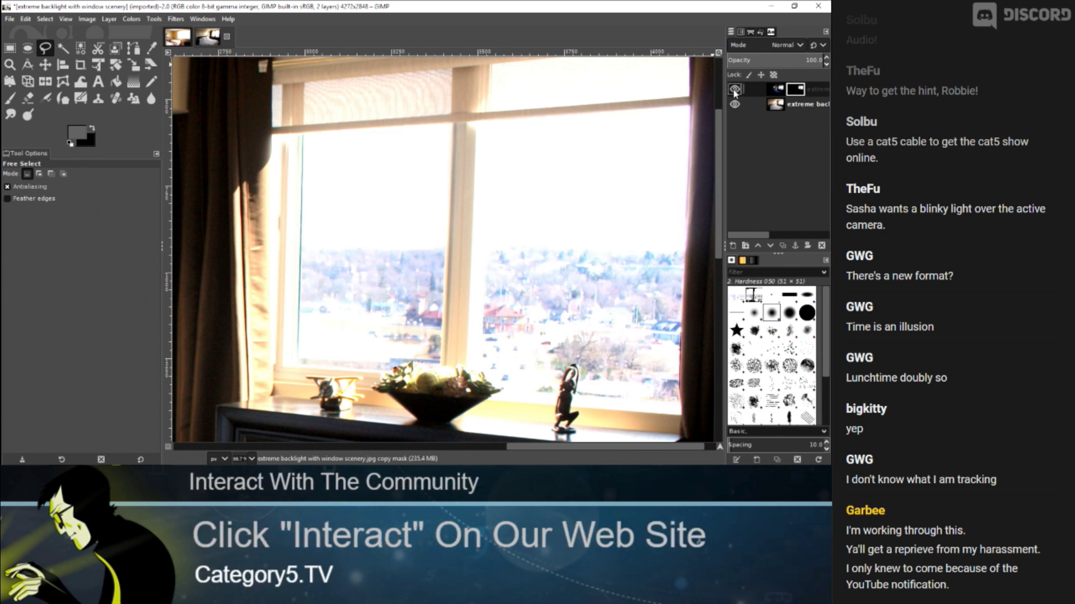
pyautogui.click(735, 89)
pyautogui.click(735, 90)
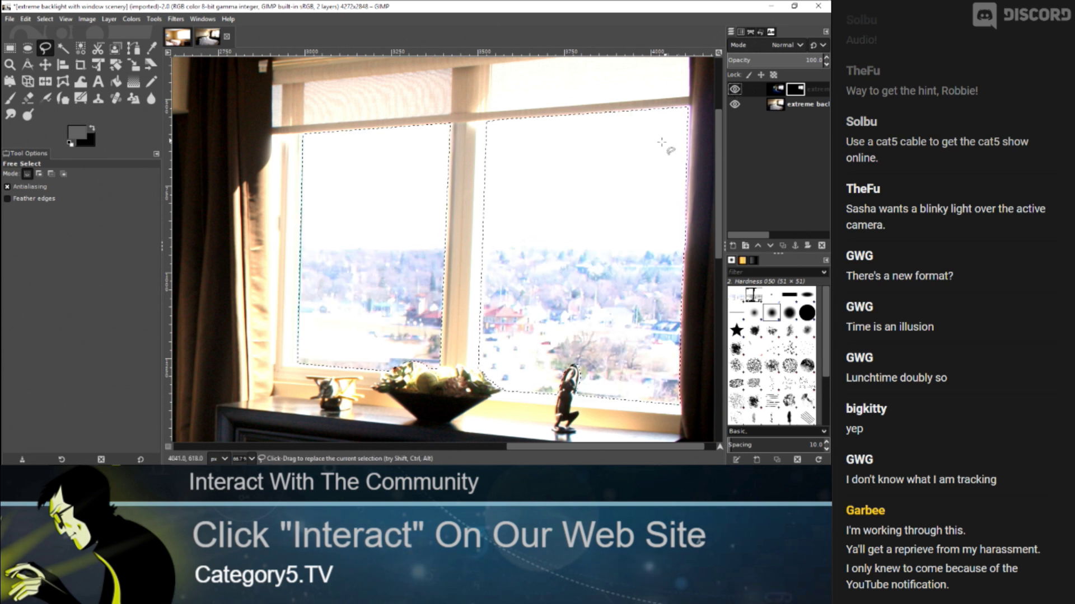
pyautogui.scroll(-4, 652, 145)
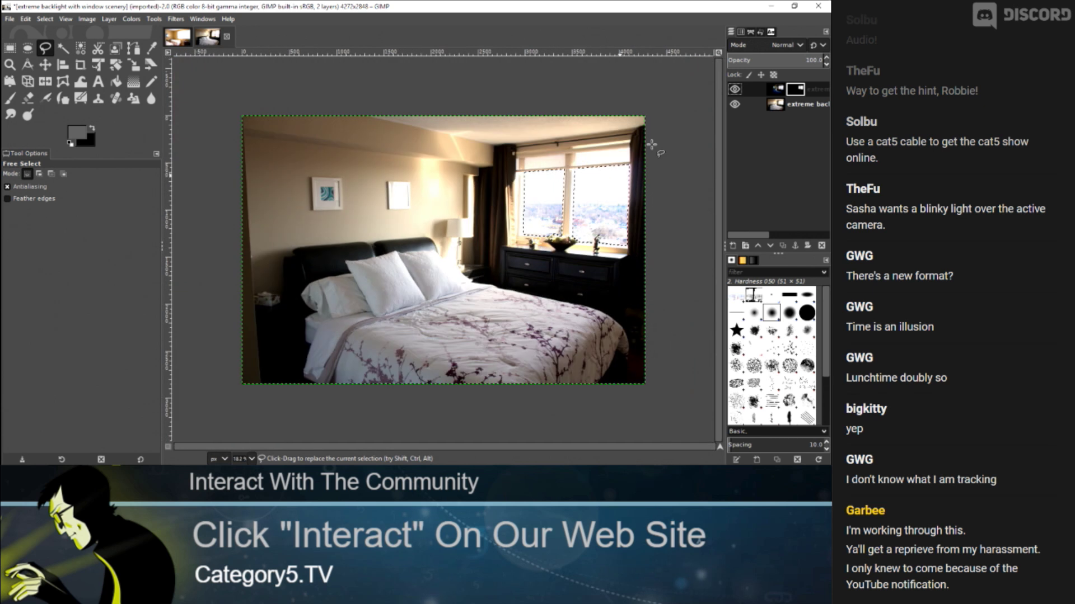
pyautogui.scroll(1, 652, 145)
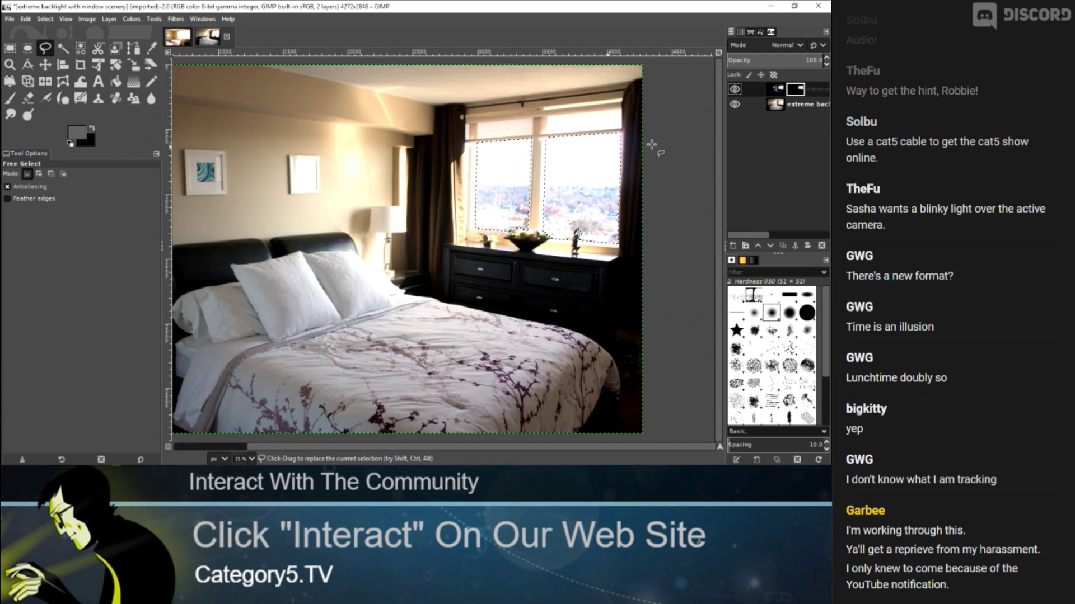
pyautogui.scroll(-1, 652, 145)
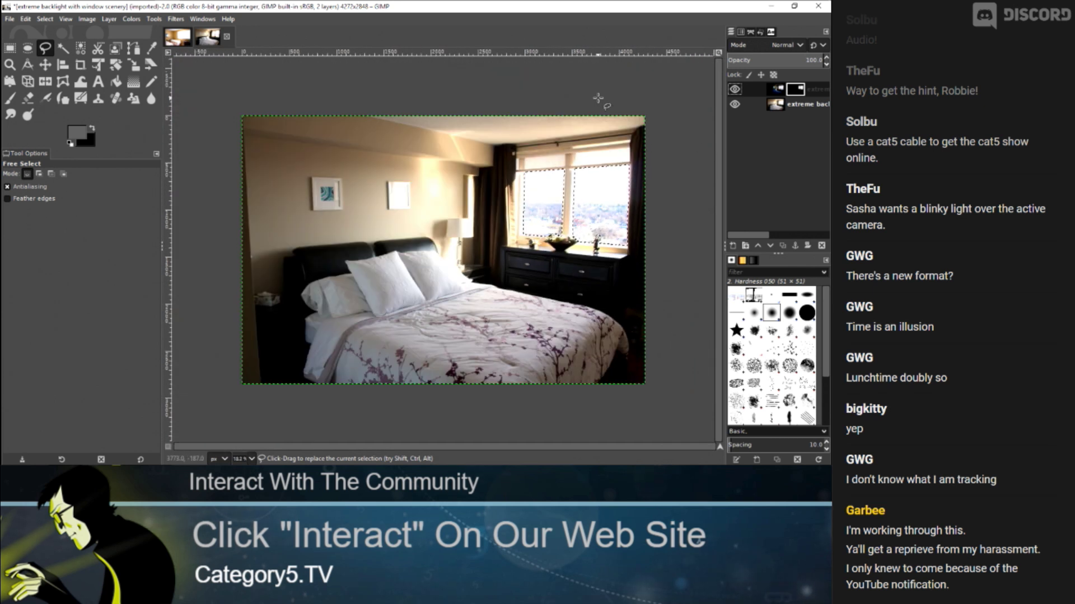
# Clear the window selection with Rectangle Select and inspect the masked scenery against the brightened bedroom.
pyautogui.click(10, 48)
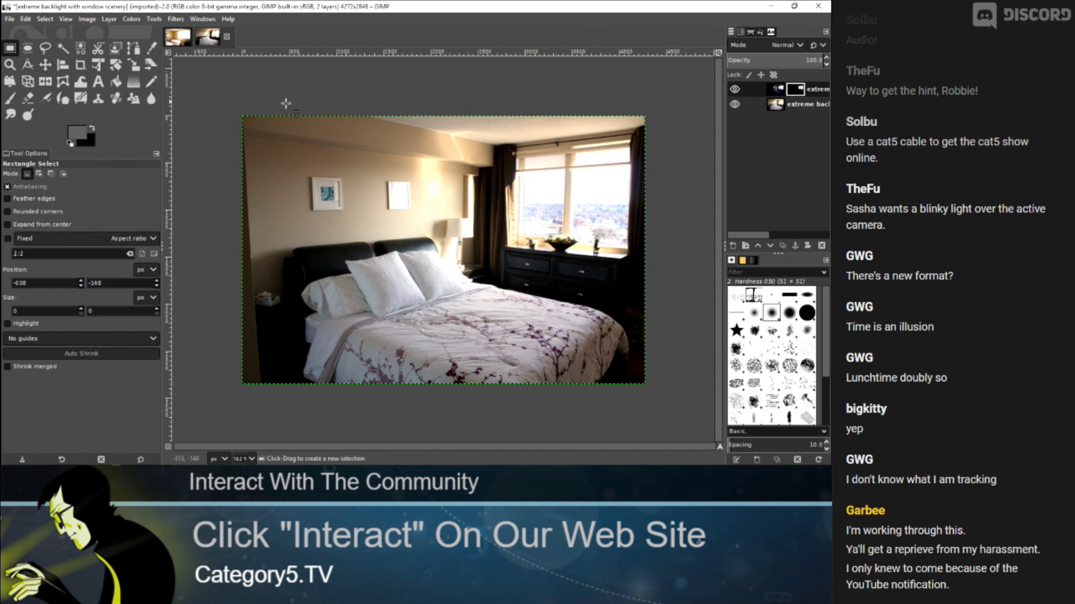
pyautogui.click(734, 89)
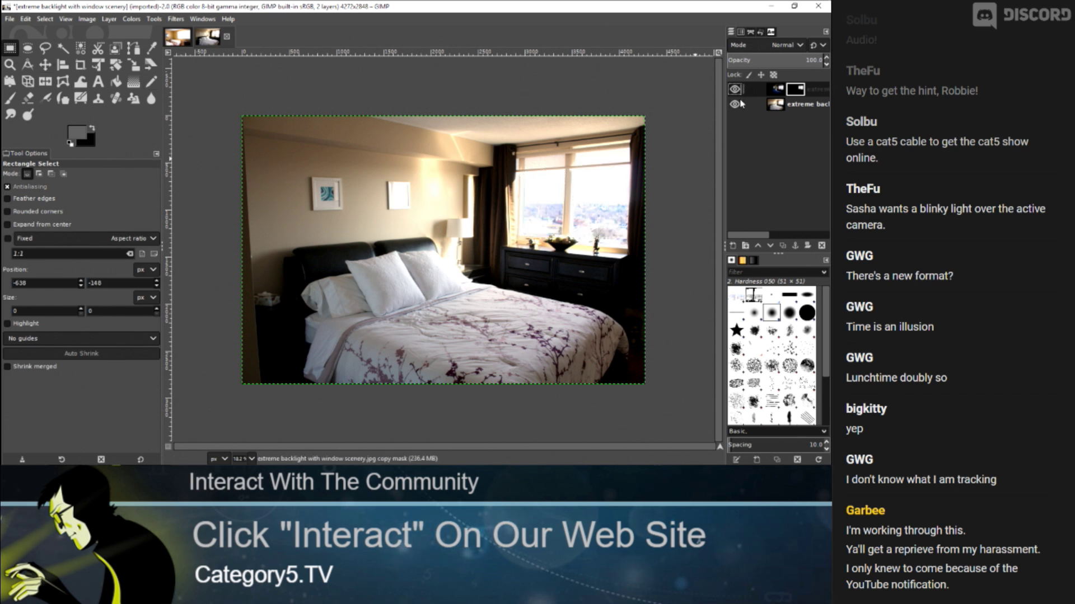
pyautogui.click(733, 105)
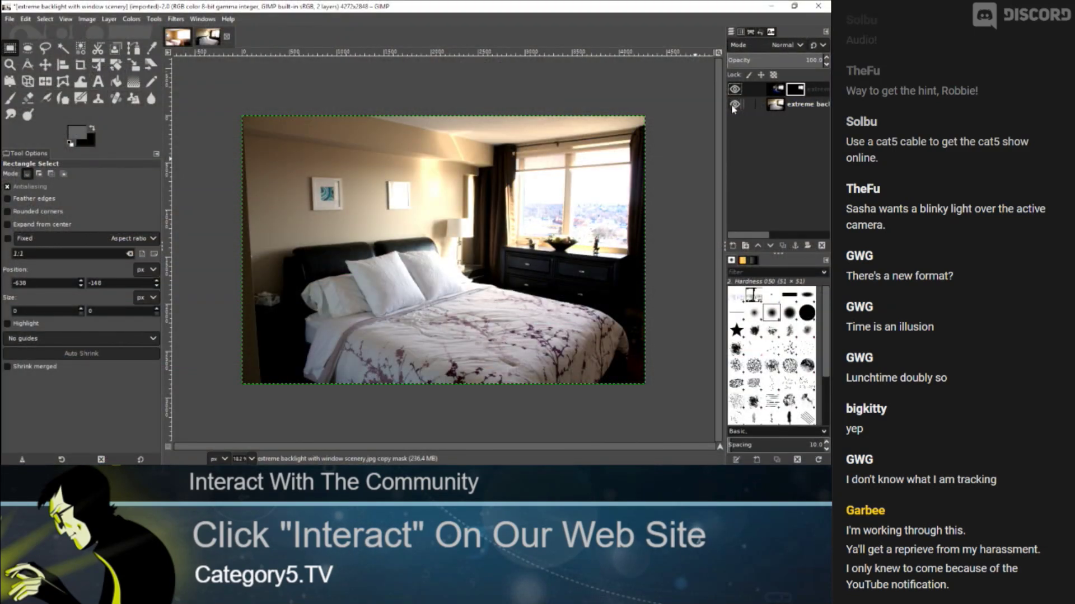
pyautogui.press('+')
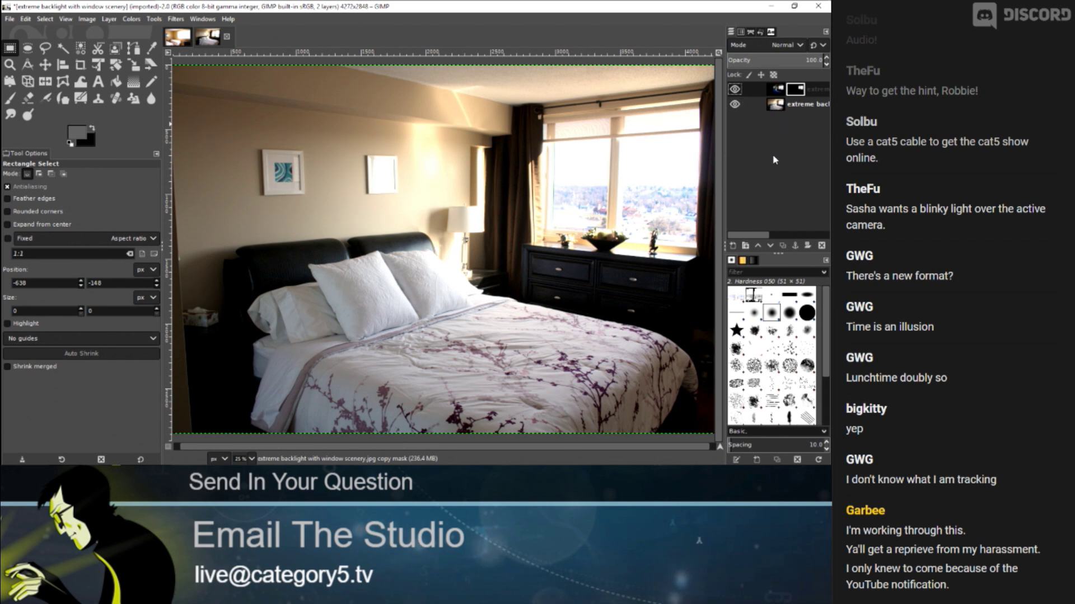
pyautogui.scroll(2, 632, 198)
pyautogui.scroll(-1, 631, 198)
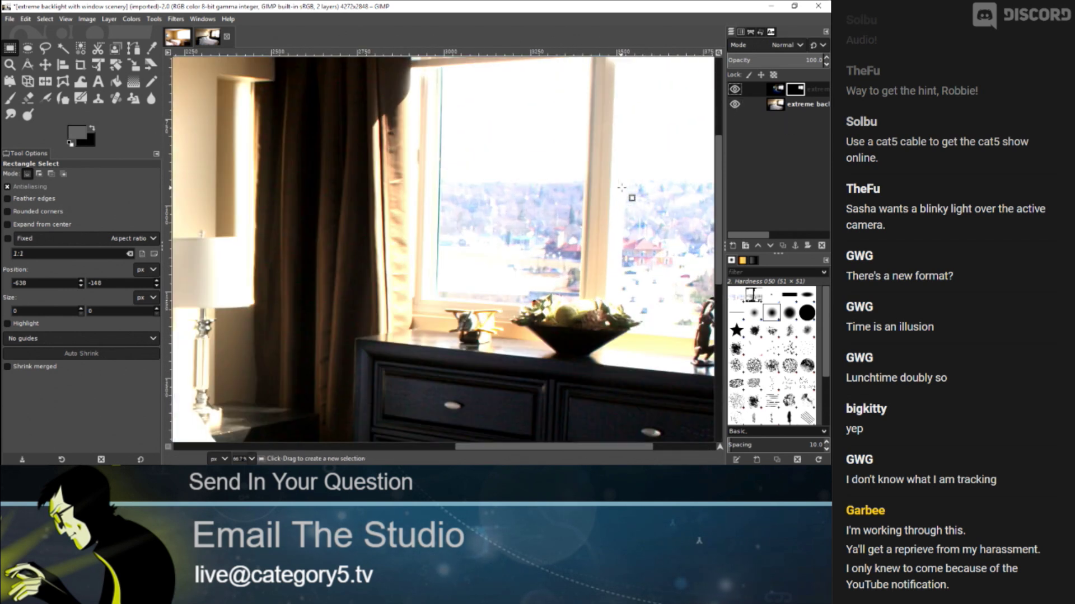
pyautogui.scroll(-1, 632, 197)
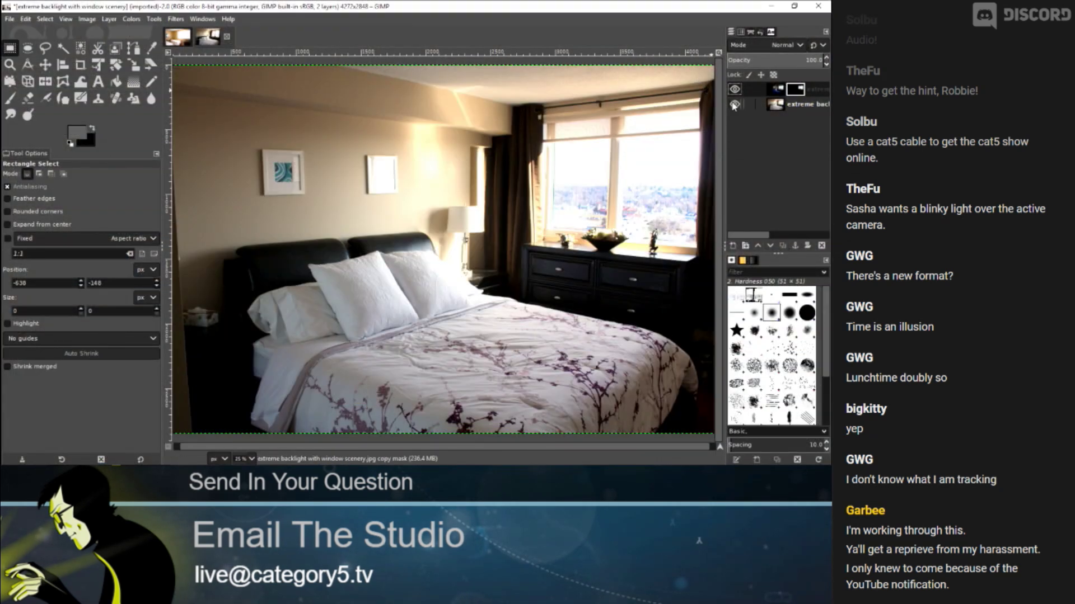
# View the masked window panes with the bedroom layer hidden and shown again, examining the hard edge beside the window frame up close.
pyautogui.click(735, 106)
pyautogui.scroll(1, 676, 160)
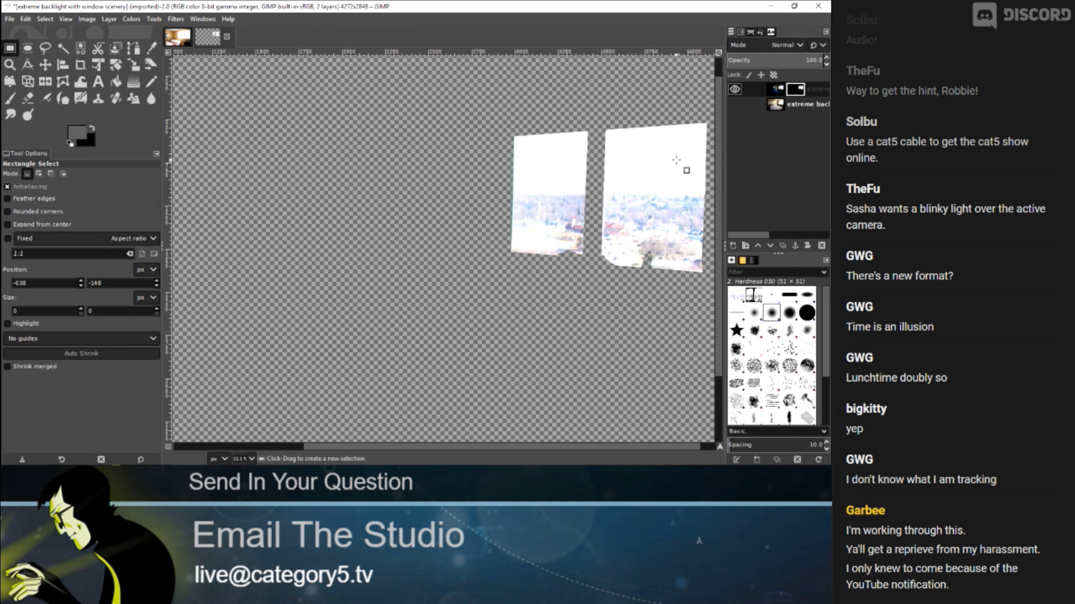
pyautogui.scroll(2, 676, 160)
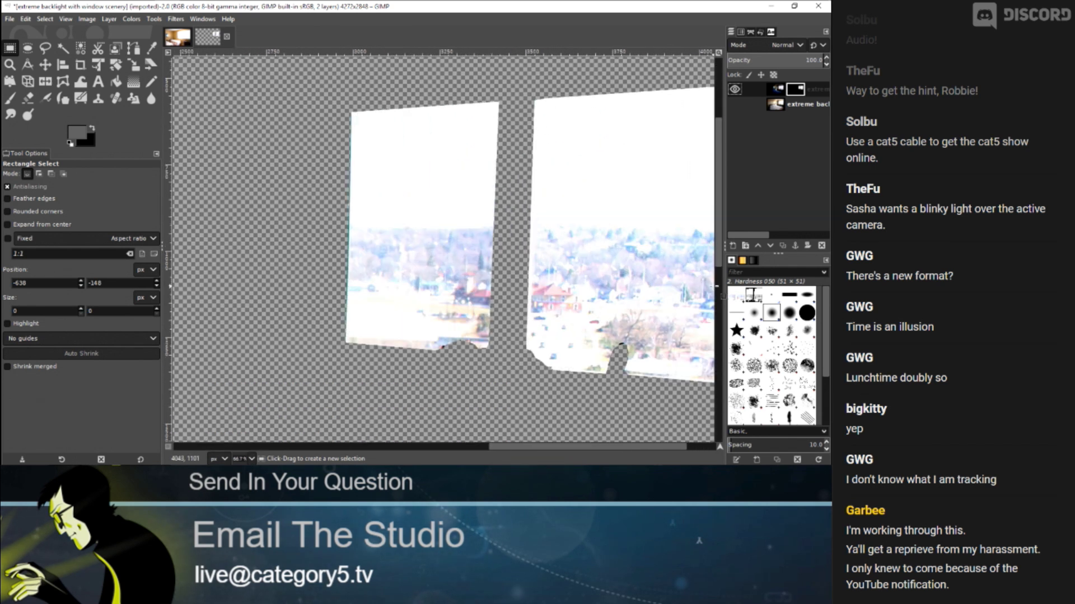
pyautogui.hotkey('ctrl', 'z')
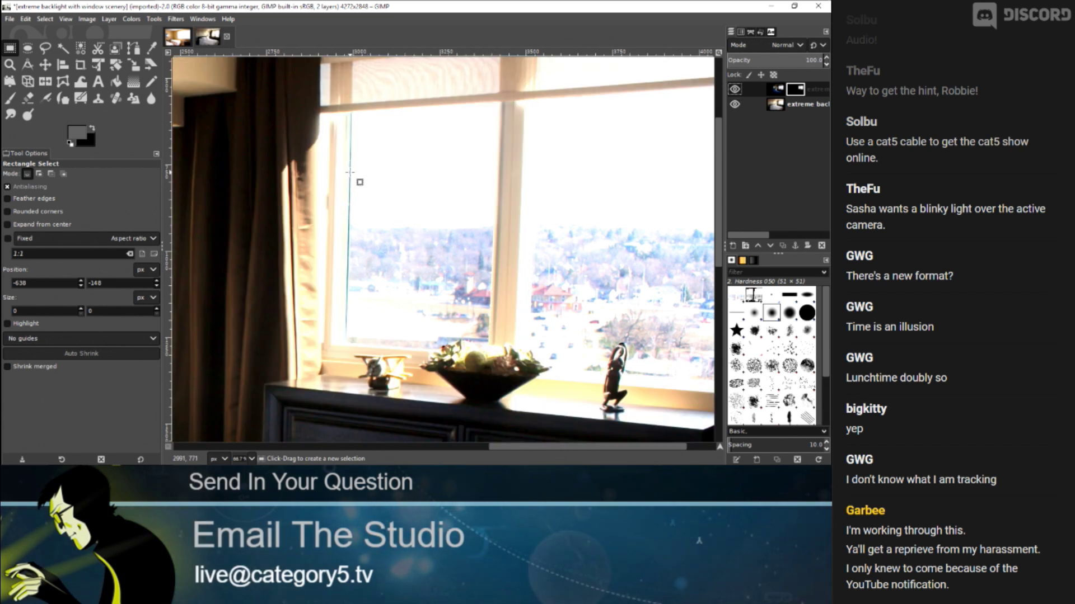
pyautogui.scroll(4, 348, 162)
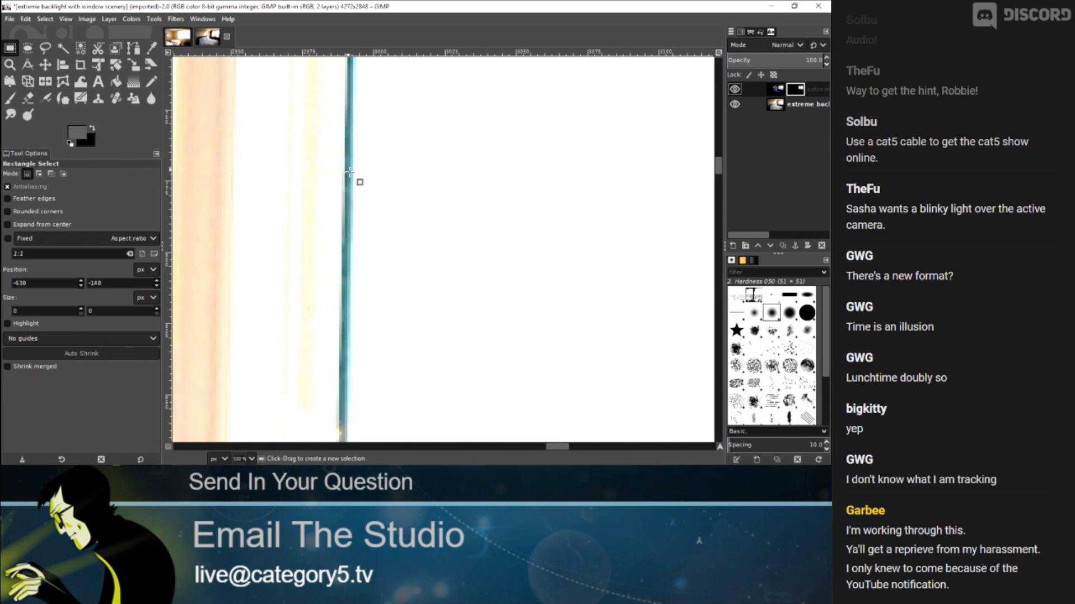
pyautogui.scroll(-5, 348, 172)
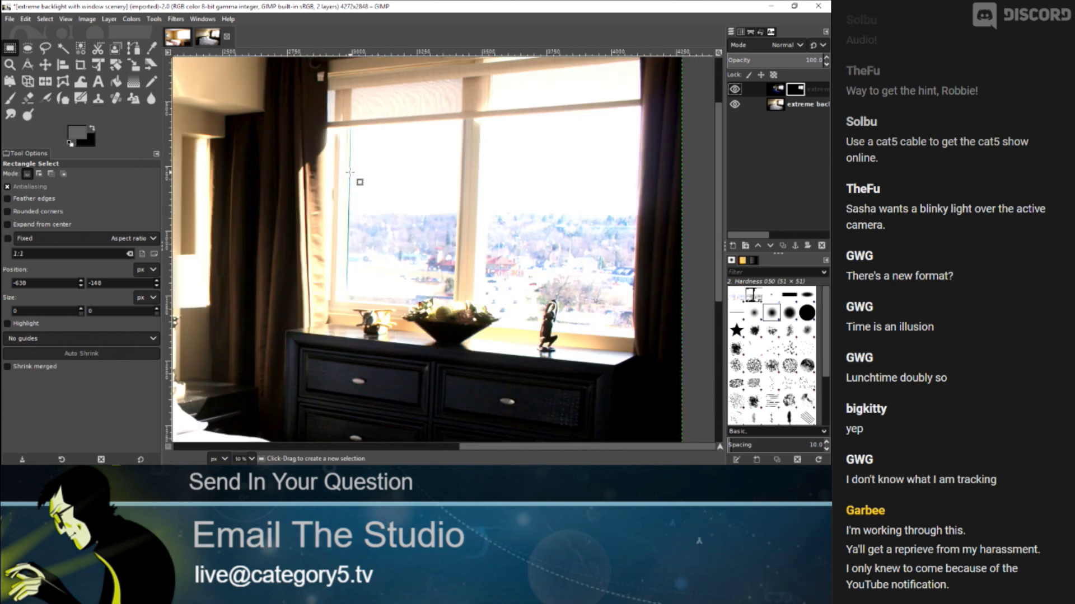
pyautogui.scroll(2, 349, 172)
pyautogui.scroll(-1, 349, 173)
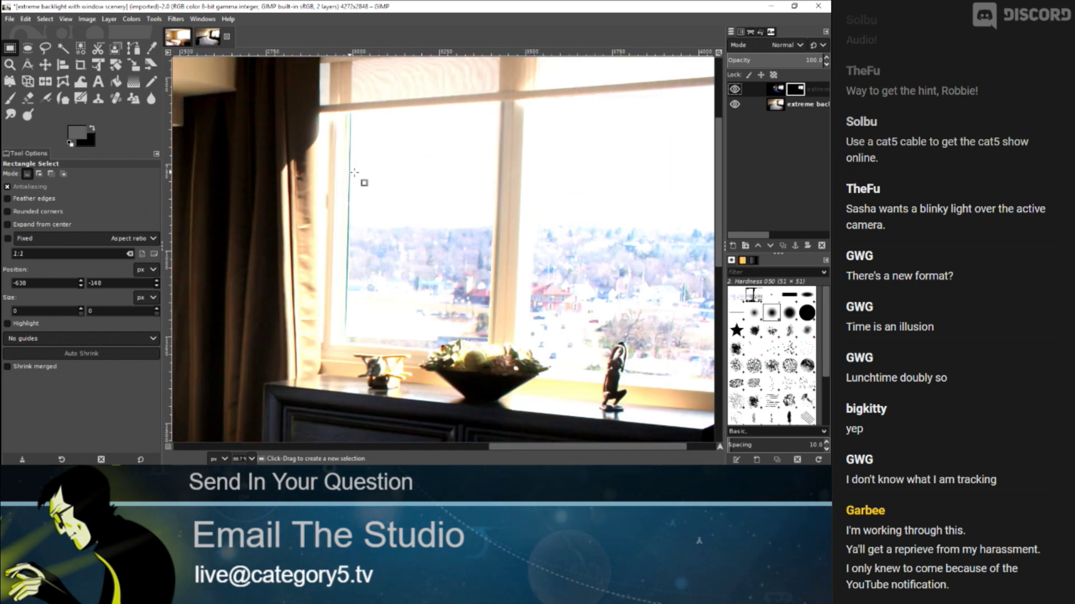
# Undo the deselection and the layer mask so that both window panes are selected on the unmasked darkened layer.
pyautogui.hotkey('ctrl', 'z')
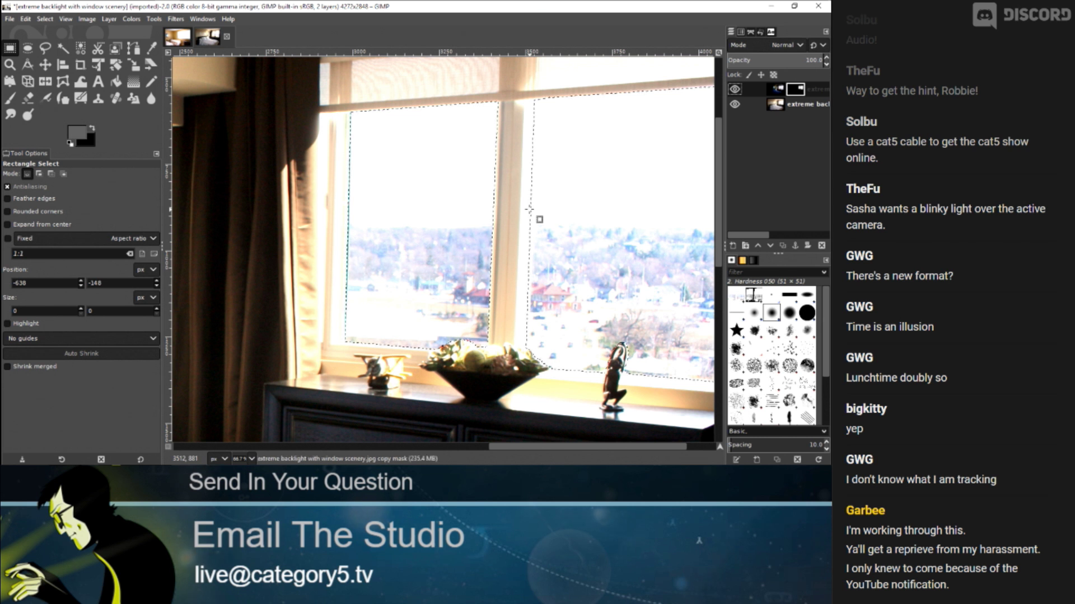
pyautogui.hotkey('ctrl', 'z')
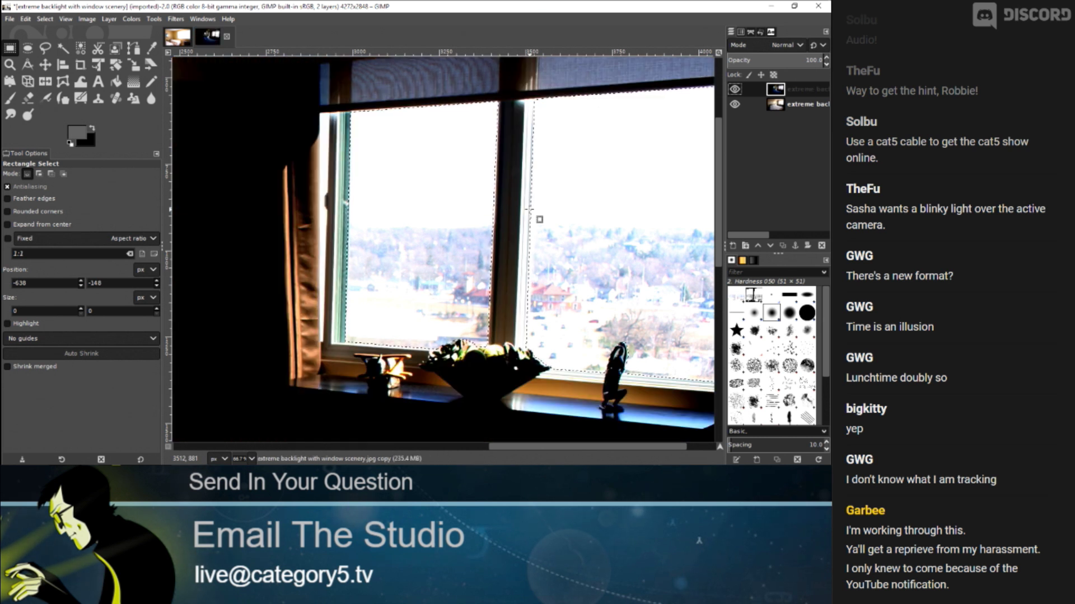
pyautogui.click(735, 105)
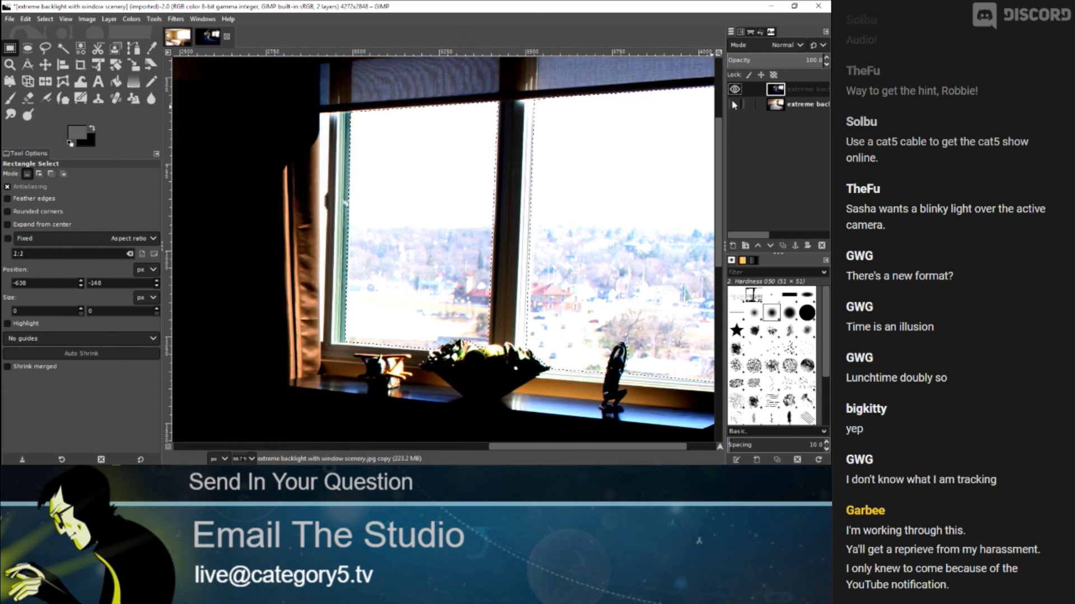
pyautogui.click(734, 104)
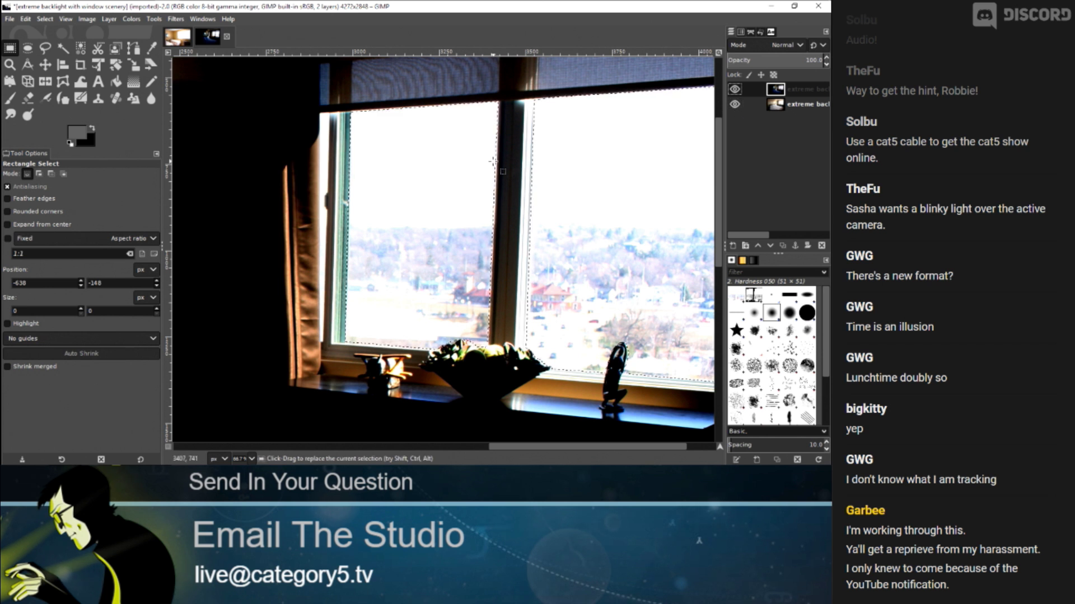
# Feather the selection of both window panes by 50 px.
pyautogui.rightClick(399, 216)
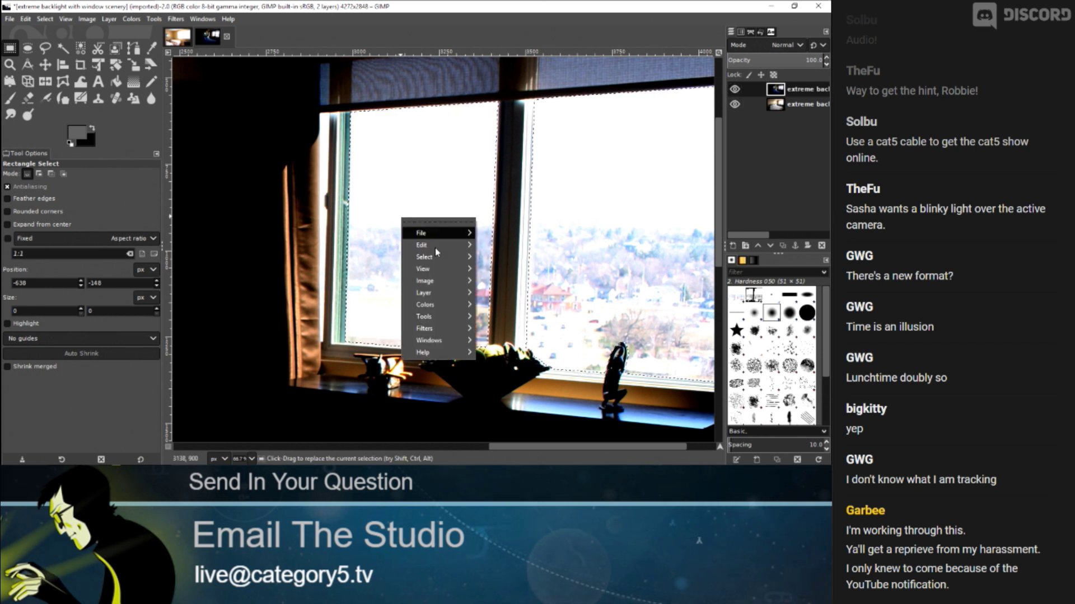
pyautogui.moveTo(442, 257)
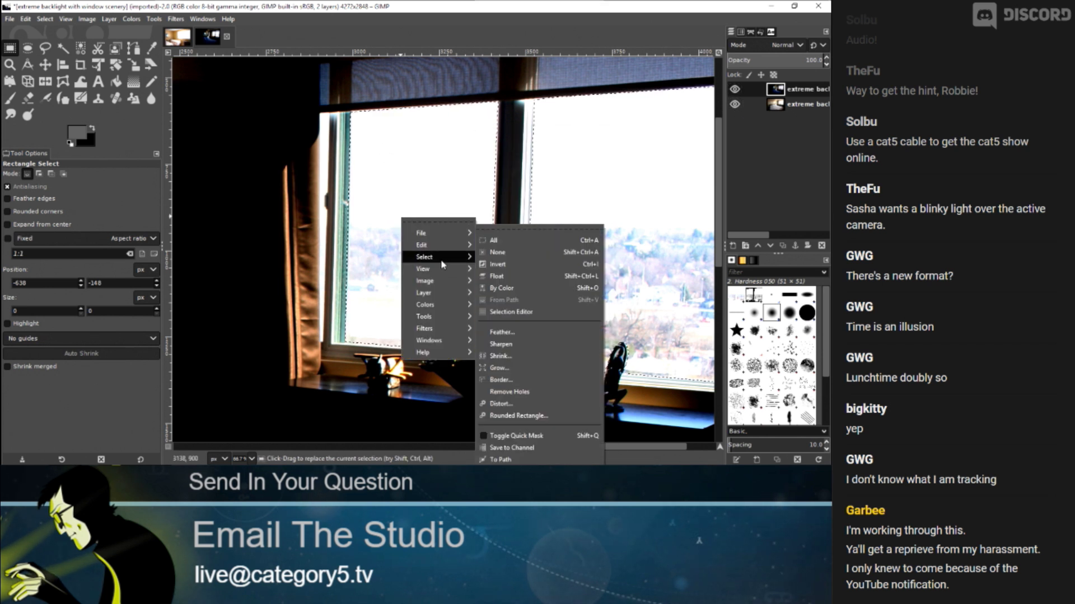
pyautogui.click(531, 334)
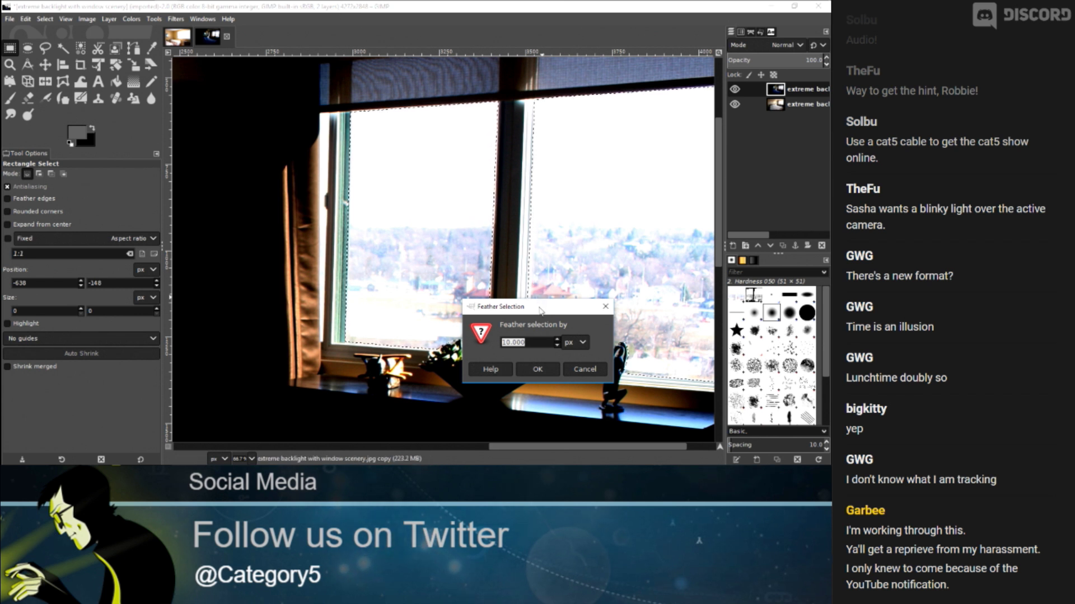
pyautogui.write('50')
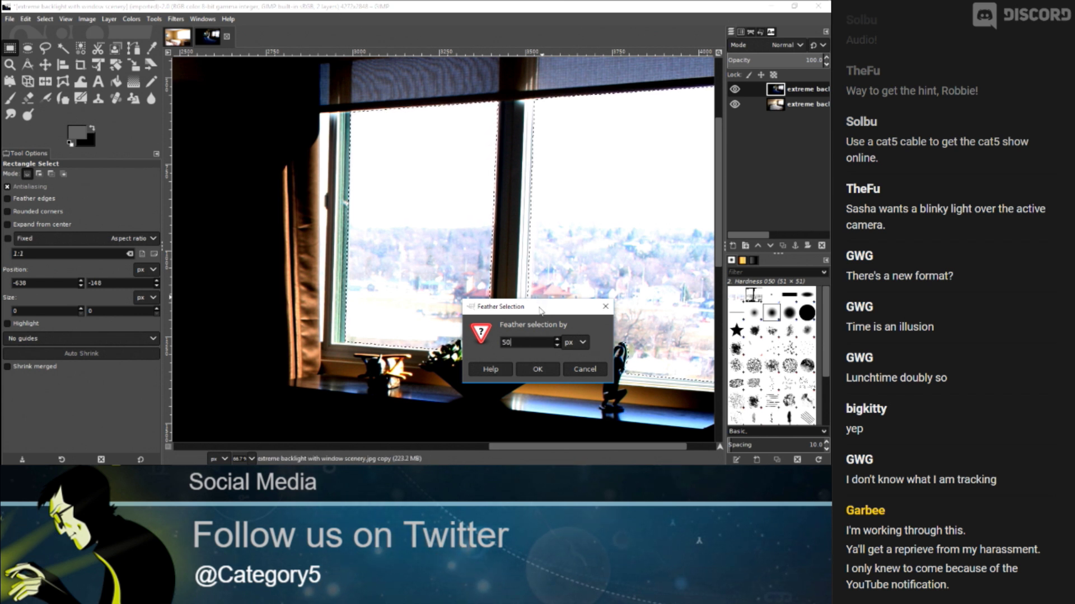
pyautogui.press('Return')
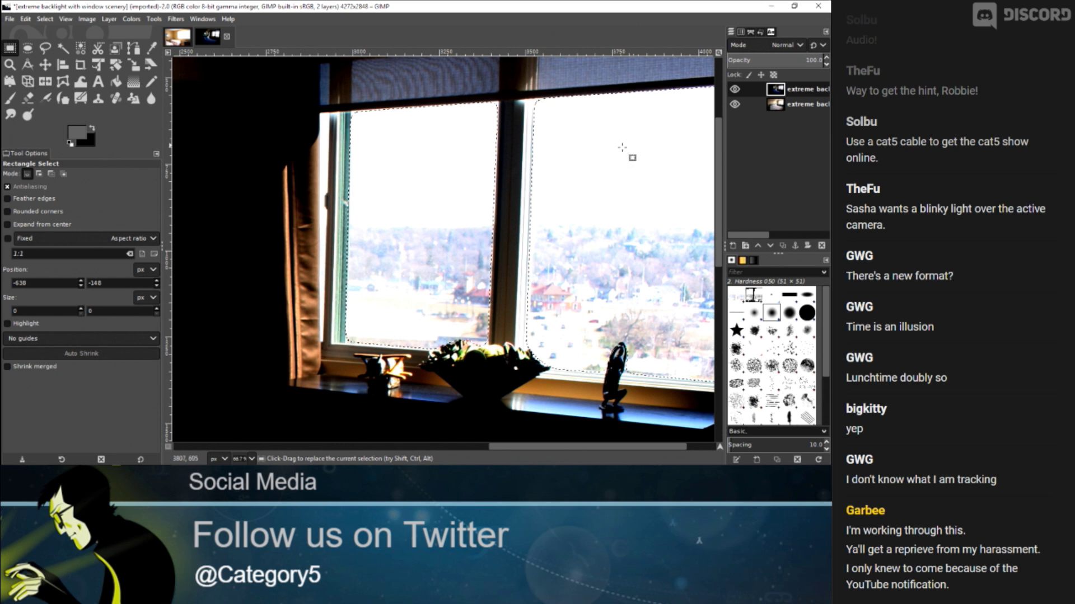
# Add a layer mask to the darkened top layer, initialized from the feathered selection.
pyautogui.rightClick(780, 89)
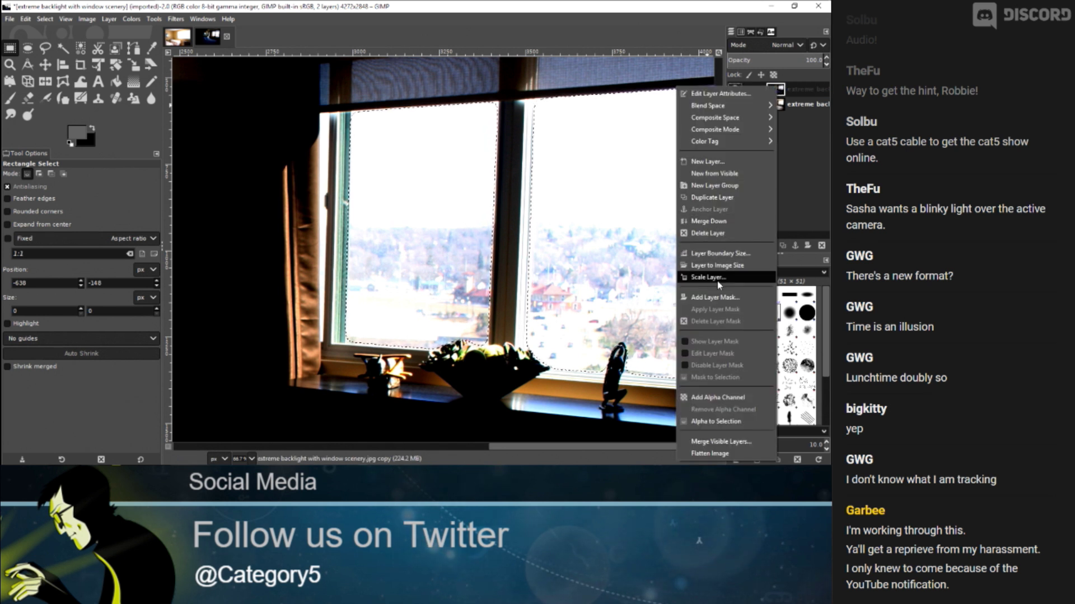
pyautogui.click(716, 297)
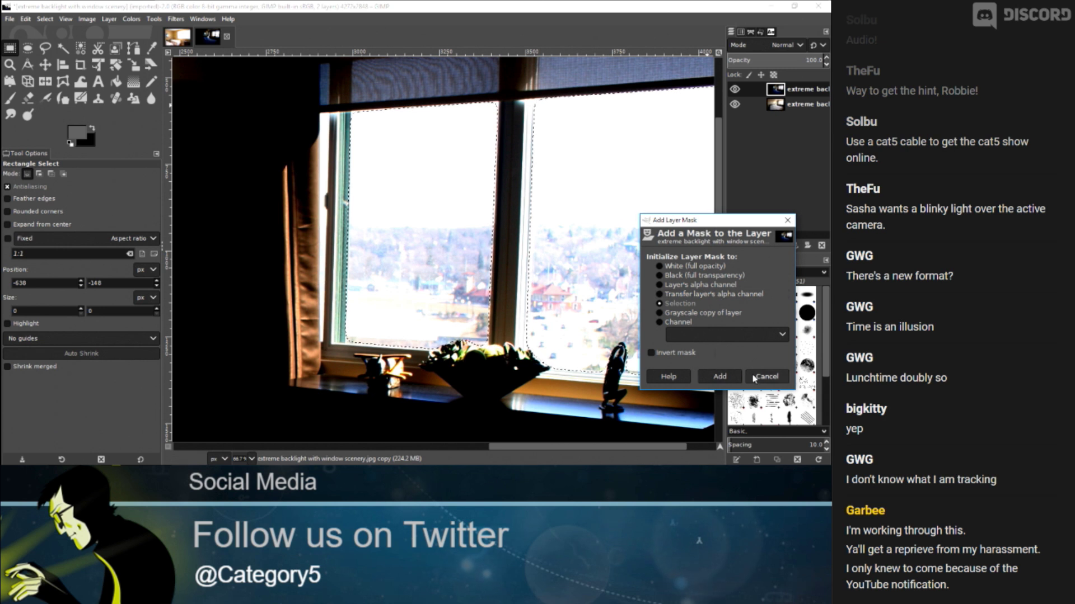
pyautogui.click(723, 379)
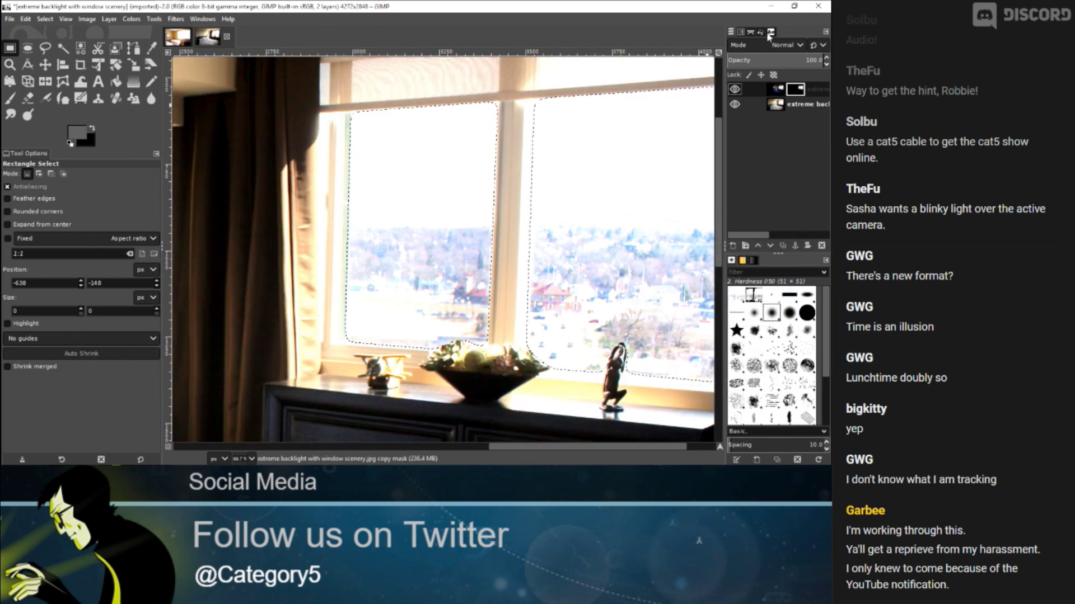
# Examine the feathered window panes alone and over the bedroom layer, checking the frame and curtain edges up close and the whole image.
pyautogui.click(734, 105)
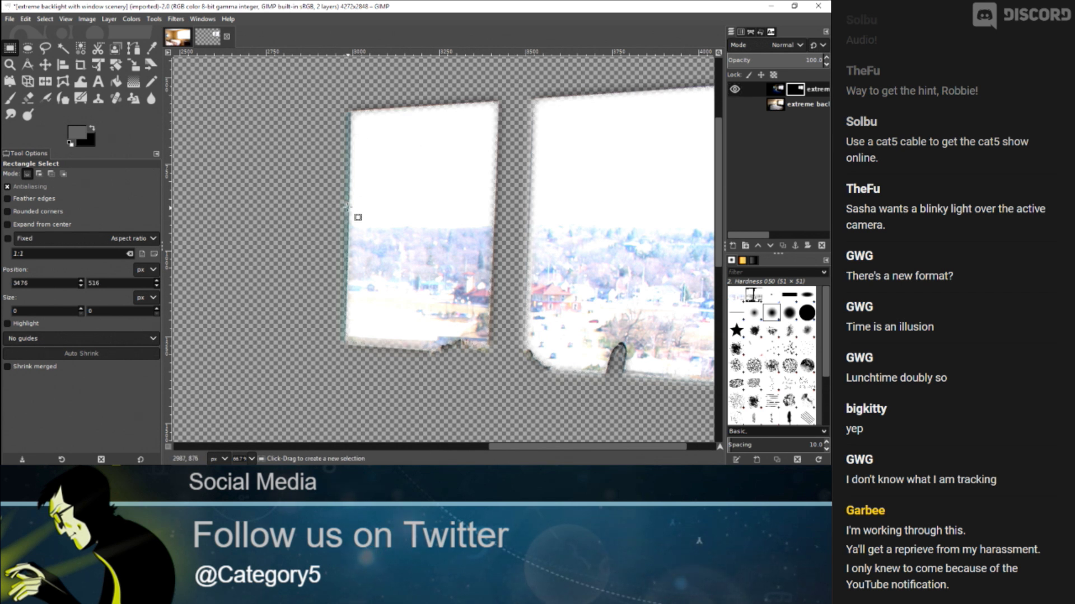
pyautogui.click(734, 104)
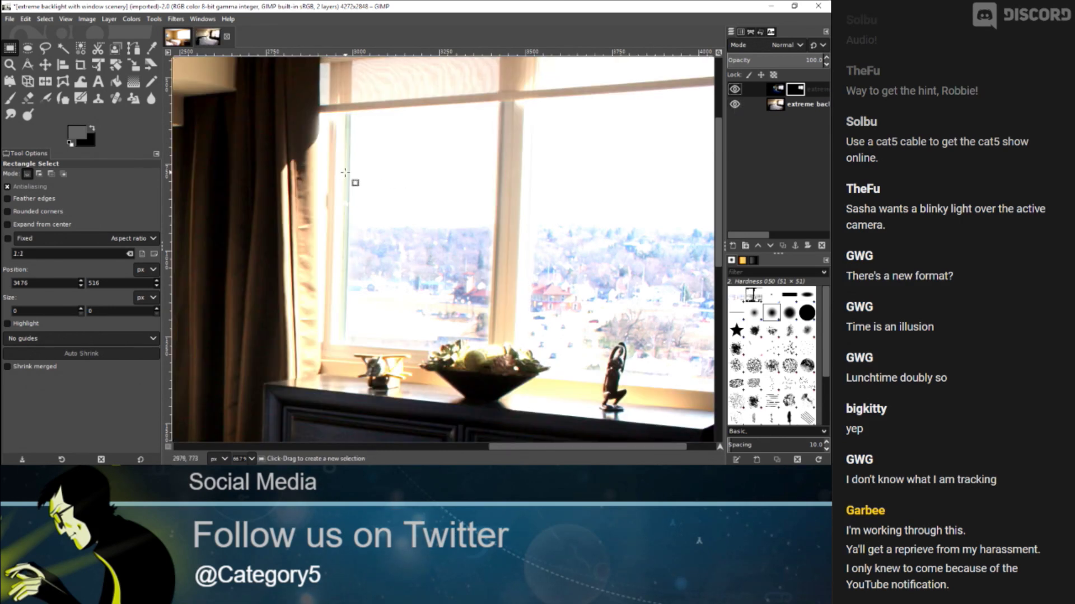
pyautogui.scroll(3, 347, 177)
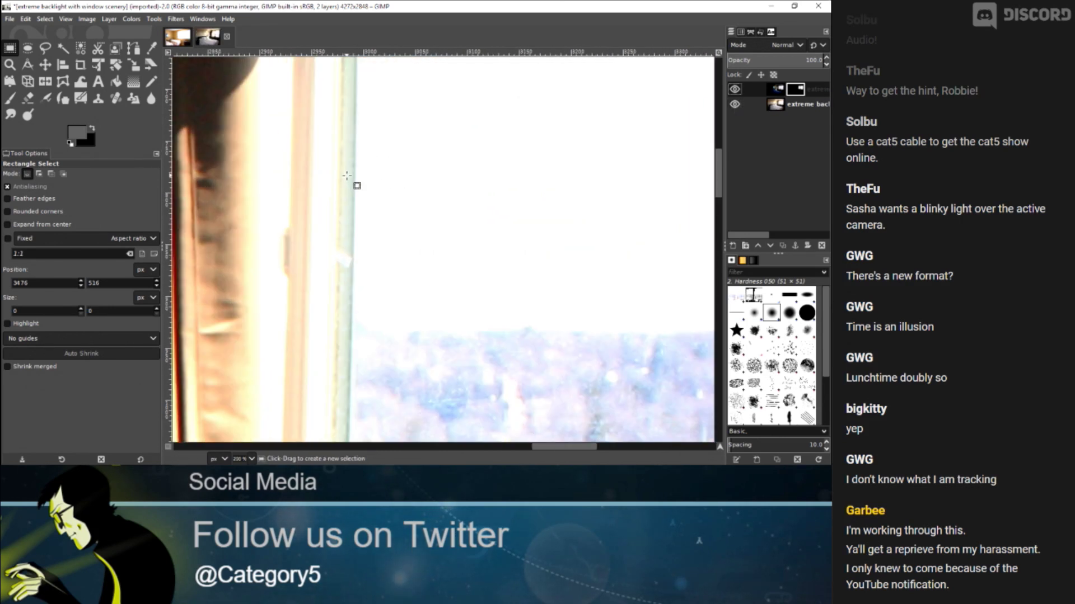
pyautogui.scroll(1, 347, 176)
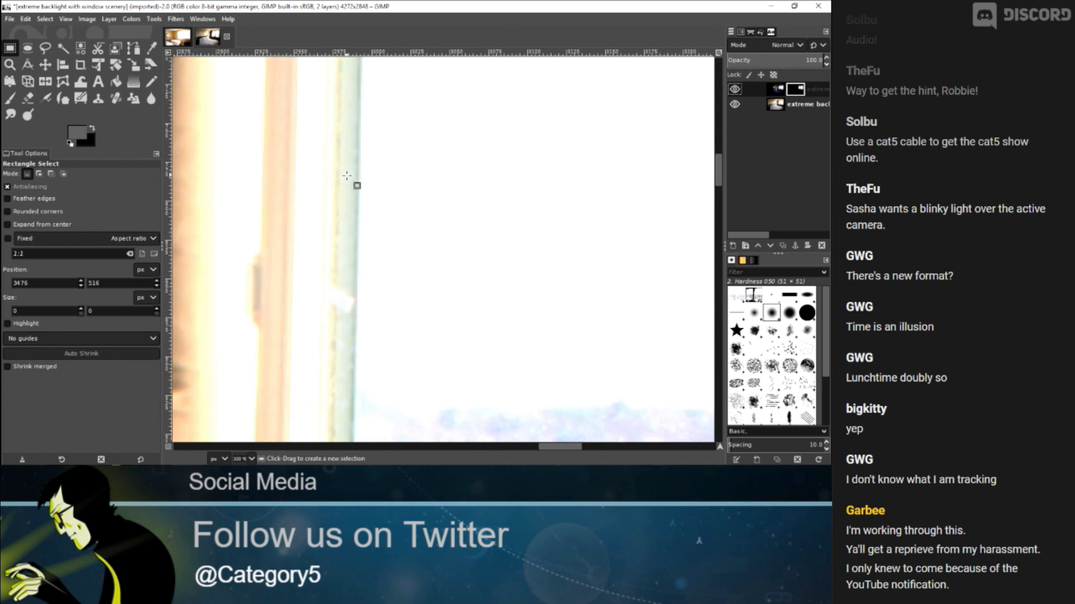
pyautogui.scroll(-6, 347, 176)
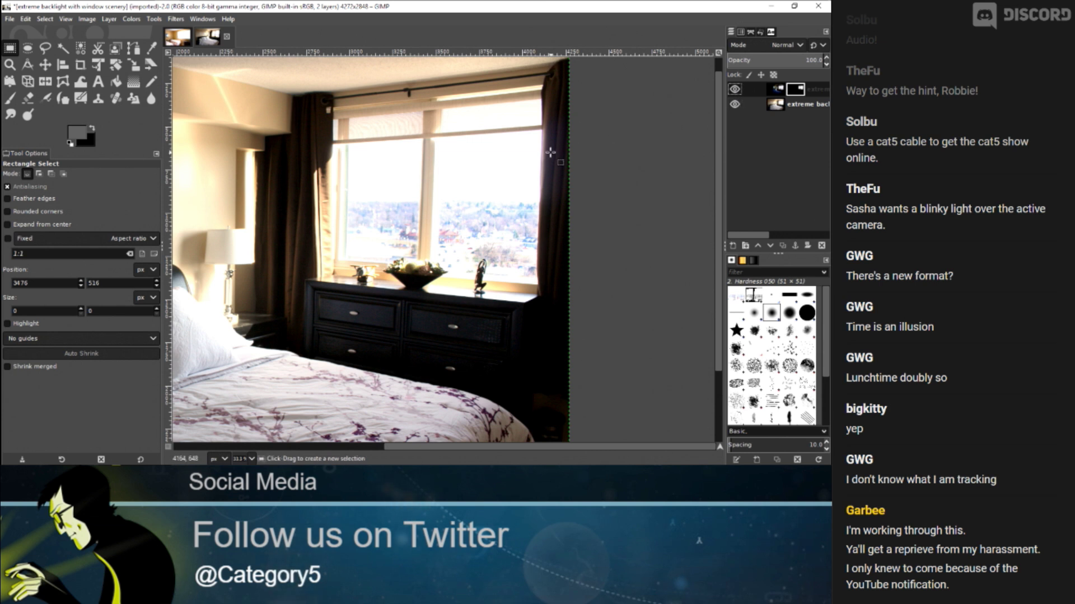
pyautogui.scroll(5, 542, 154)
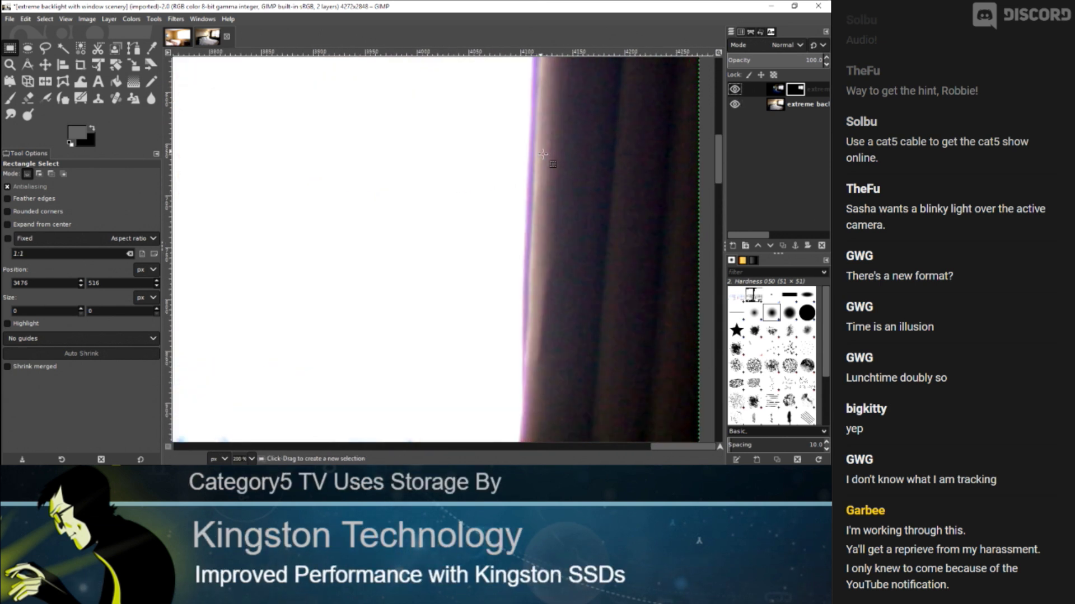
pyautogui.scroll(-3, 542, 154)
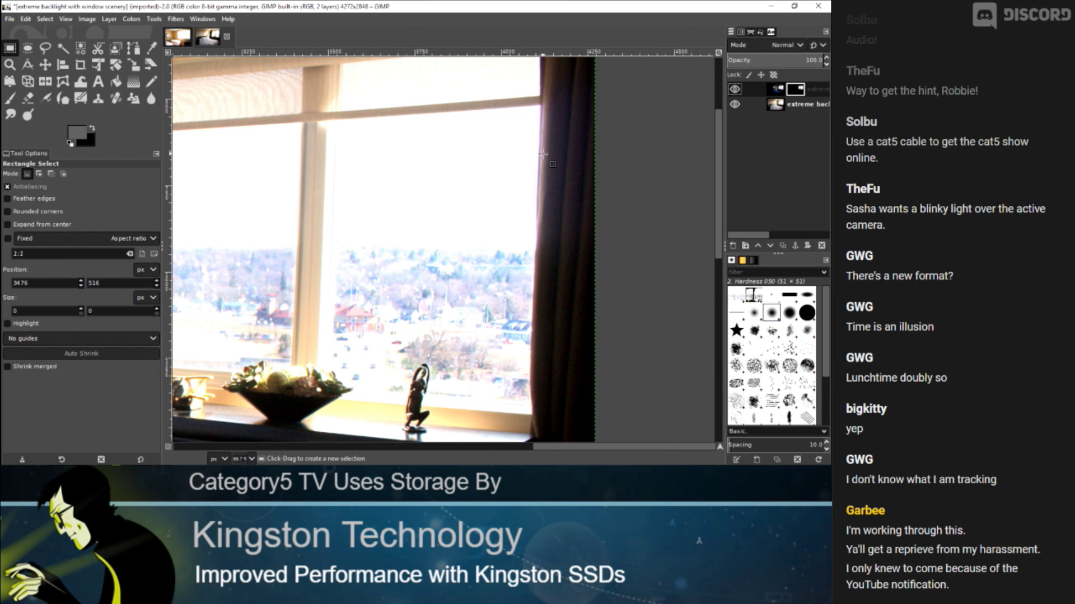
pyautogui.scroll(-1, 543, 154)
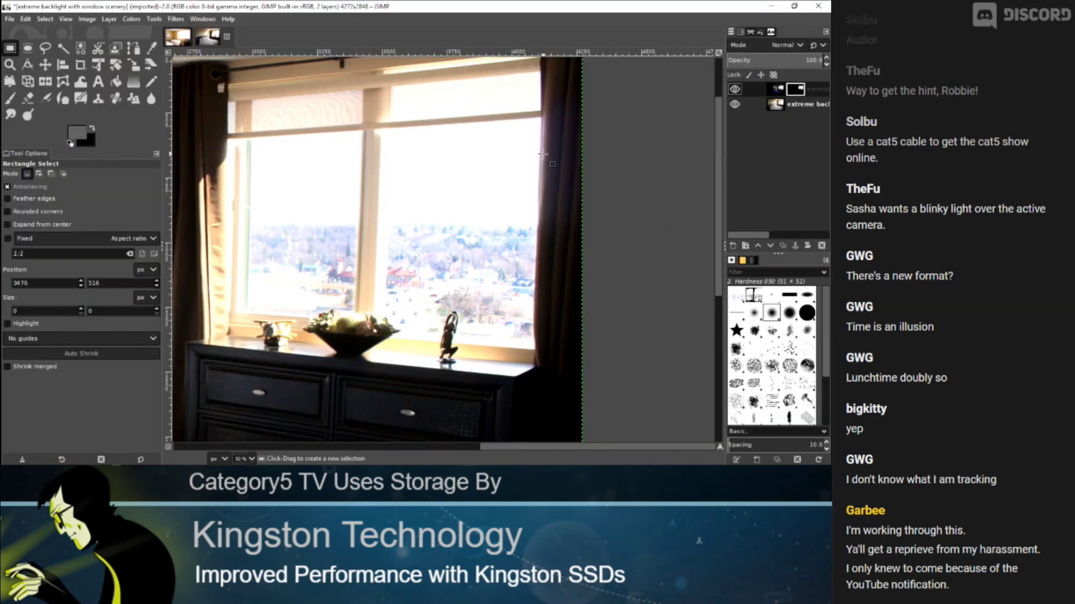
pyautogui.scroll(-1, 542, 154)
pyautogui.scroll(-1, 542, 154)
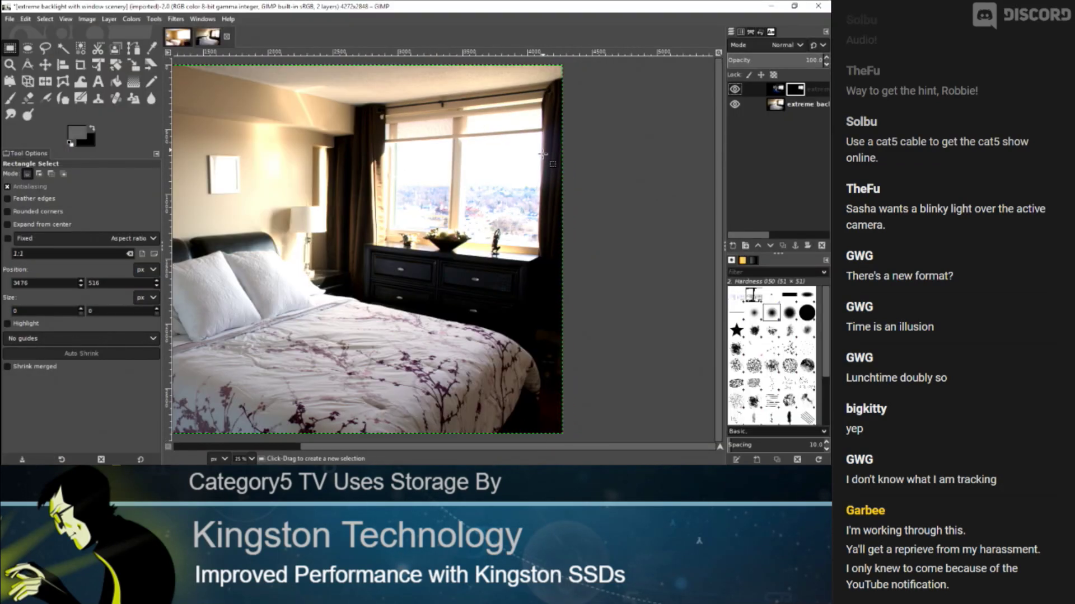
pyautogui.scroll(-1, 543, 154)
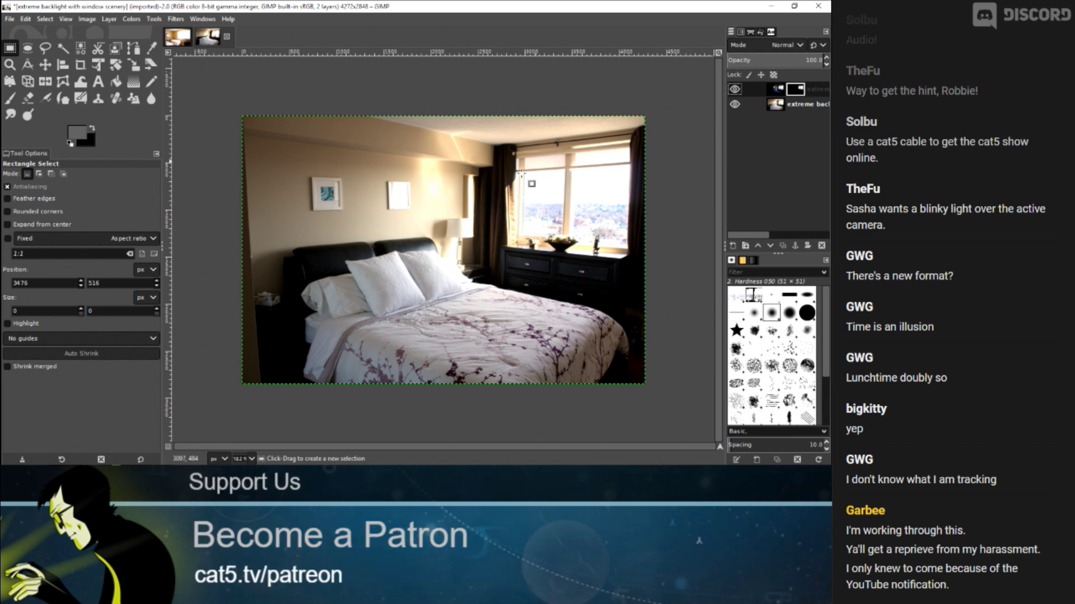
# Switch to the 598 photo folder and open "Incorrect white balance.jpg" in GIMP.
pyautogui.hotkey('alt', 'Tab')
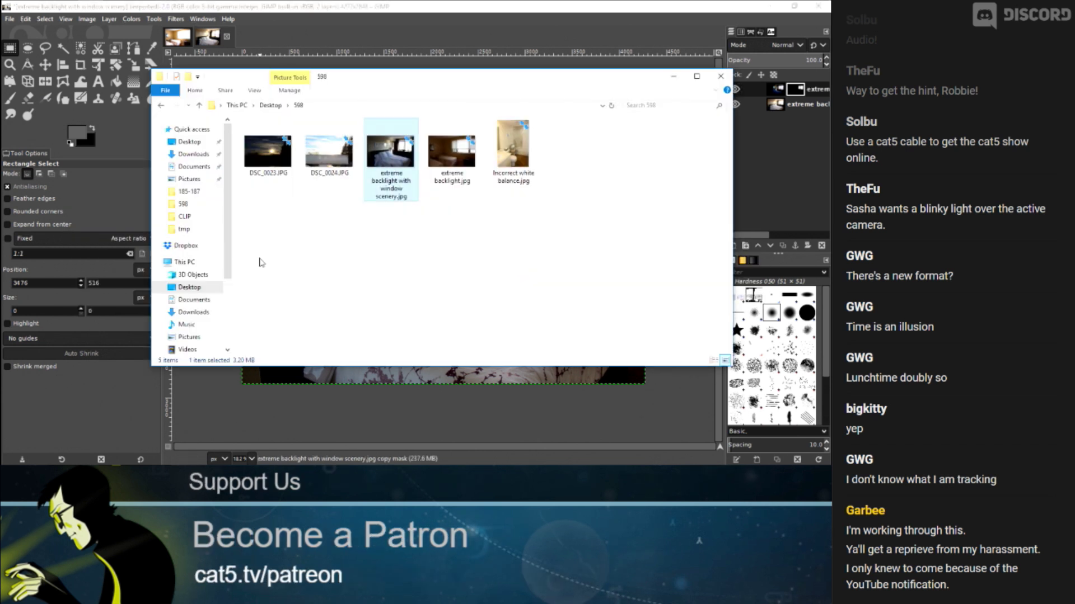
pyautogui.rightClick(509, 148)
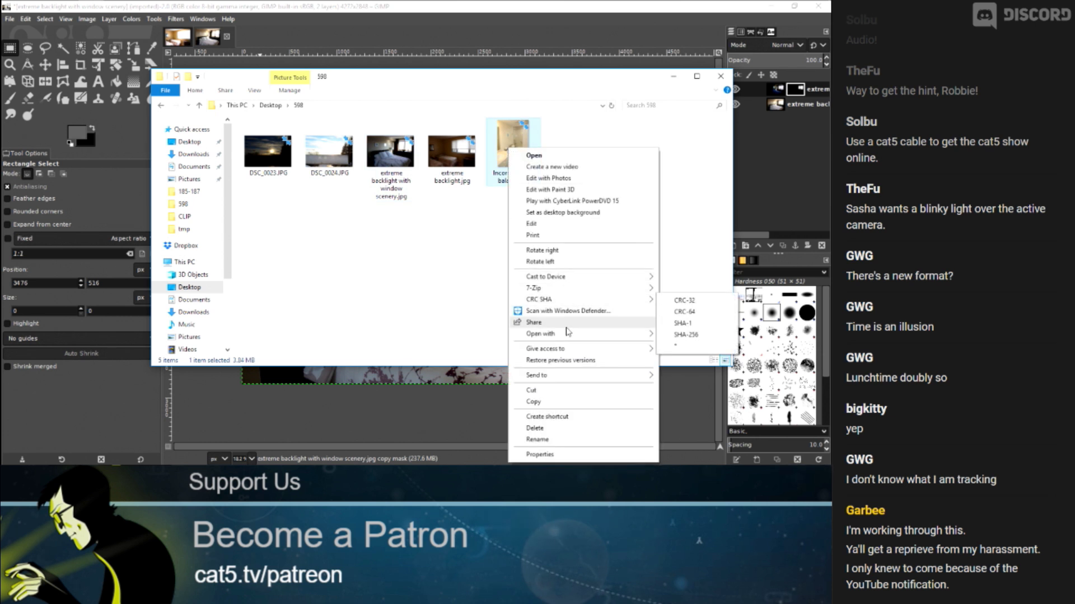
pyautogui.moveTo(616, 334)
pyautogui.click(687, 334)
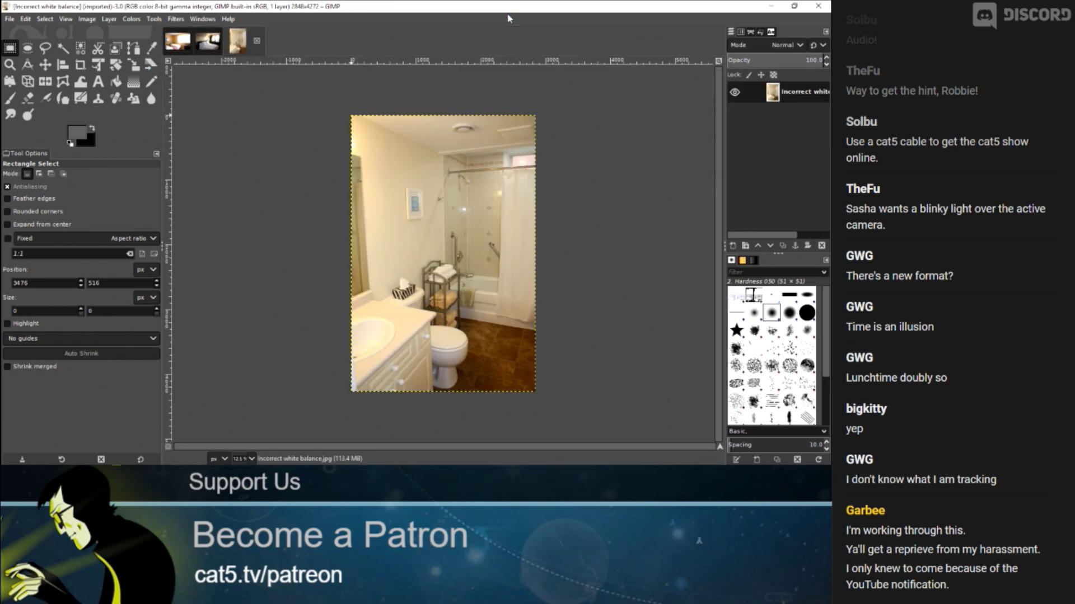
# Start a Levels adjustment on the bathroom photo and sample the sink basin as the white point for all channels.
pyautogui.press('+')
pyautogui.press('+')
pyautogui.press('-')
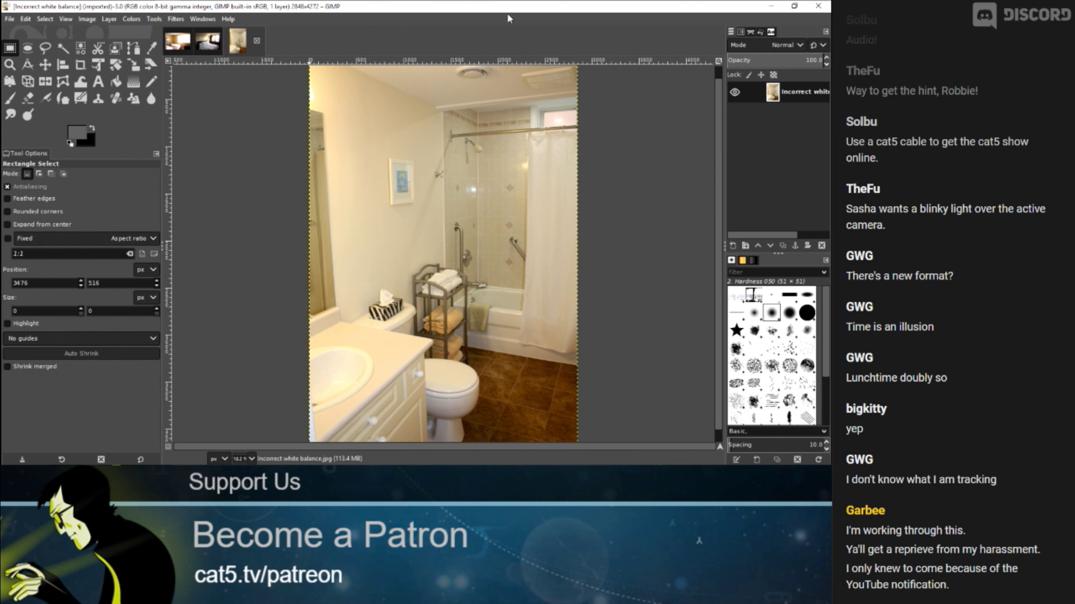
pyautogui.rightClick(351, 200)
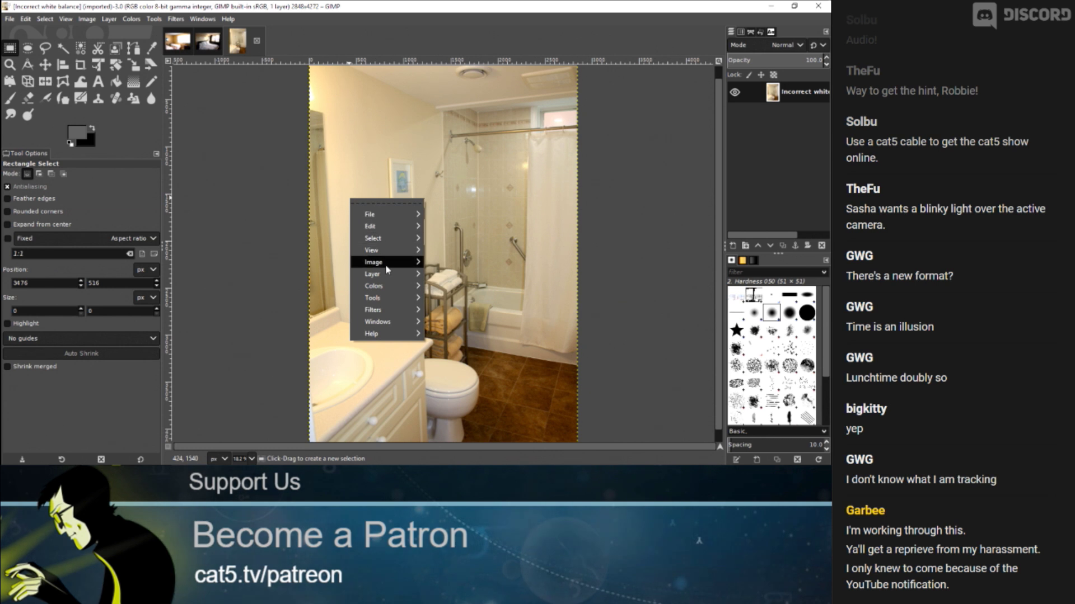
pyautogui.moveTo(389, 286)
pyautogui.click(475, 239)
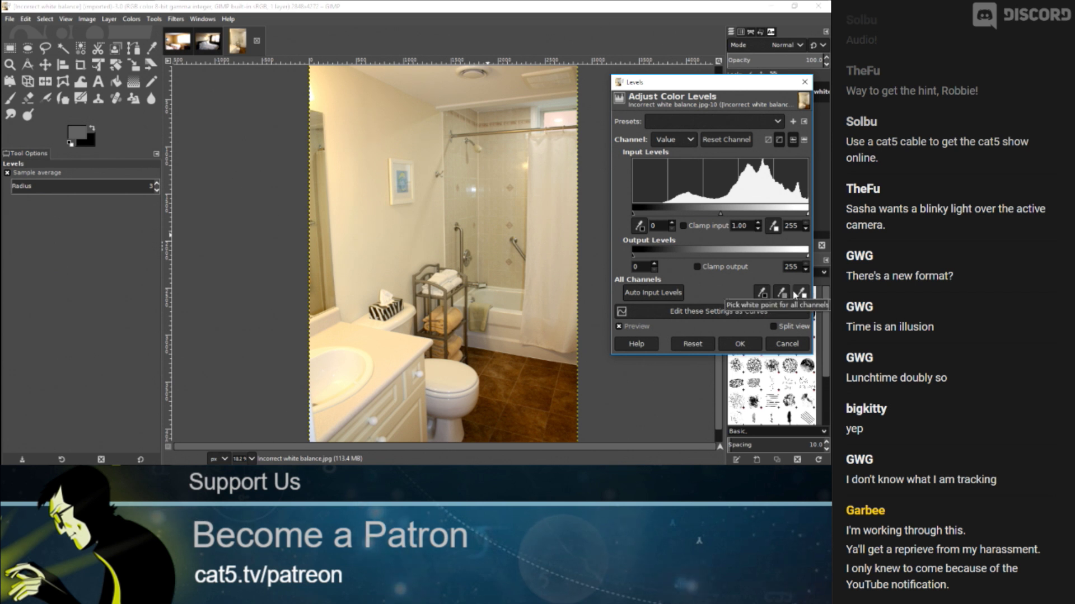
pyautogui.click(801, 293)
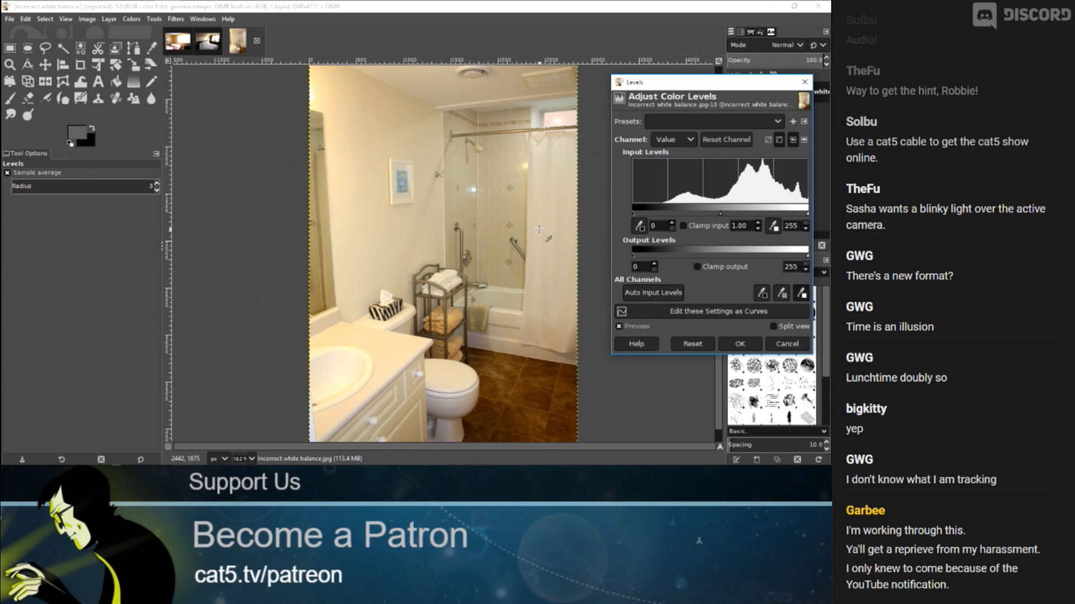
pyautogui.click(336, 367)
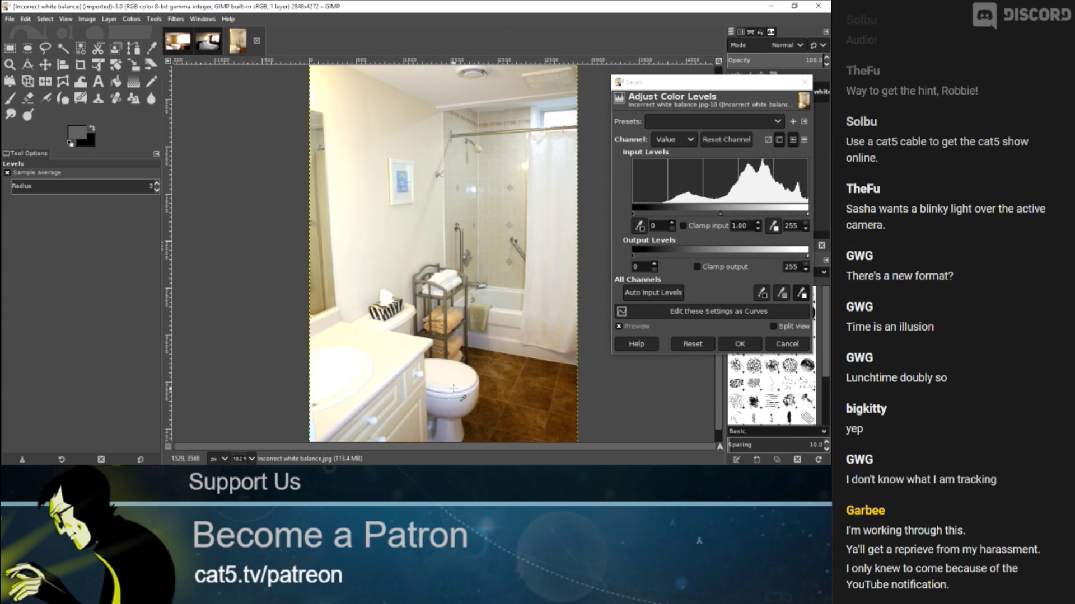
# Try sampling the white point around the toilet and the towel shelf, then resample it from the sink basin.
pyautogui.click(485, 413)
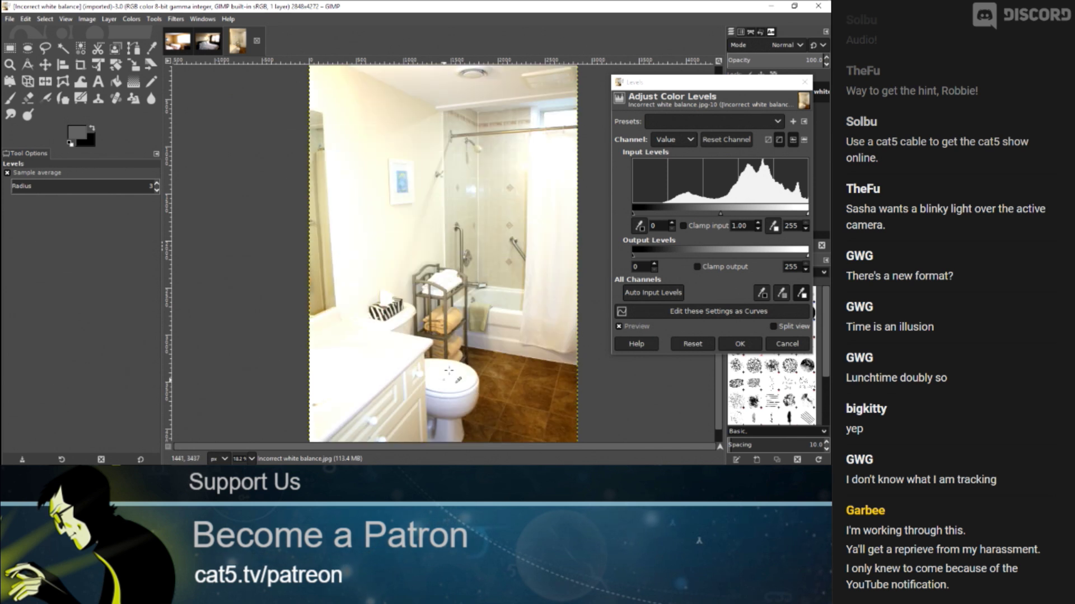
pyautogui.click(452, 318)
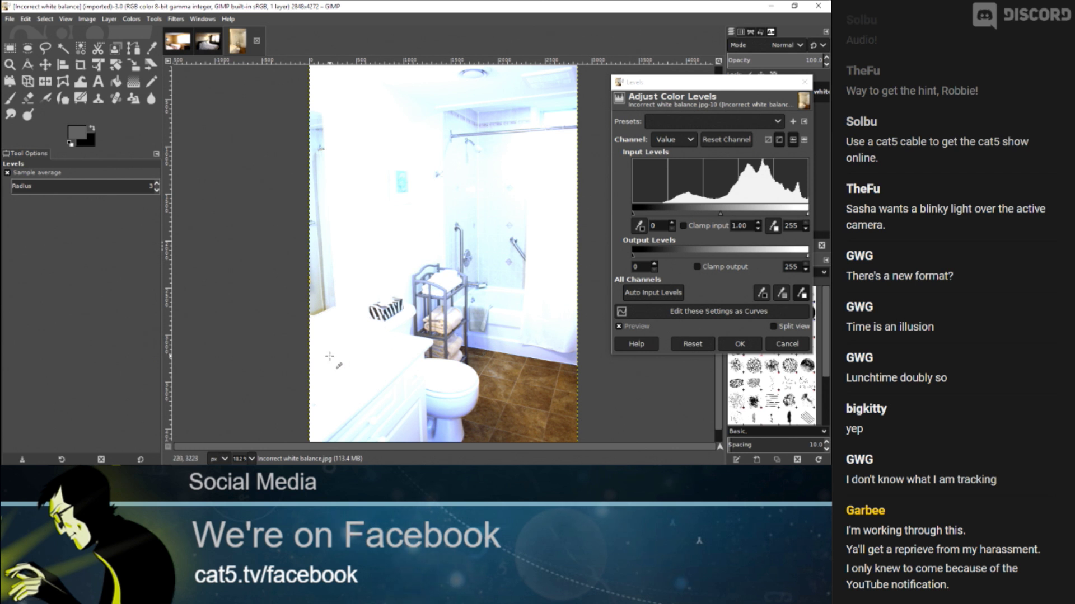
pyautogui.click(350, 355)
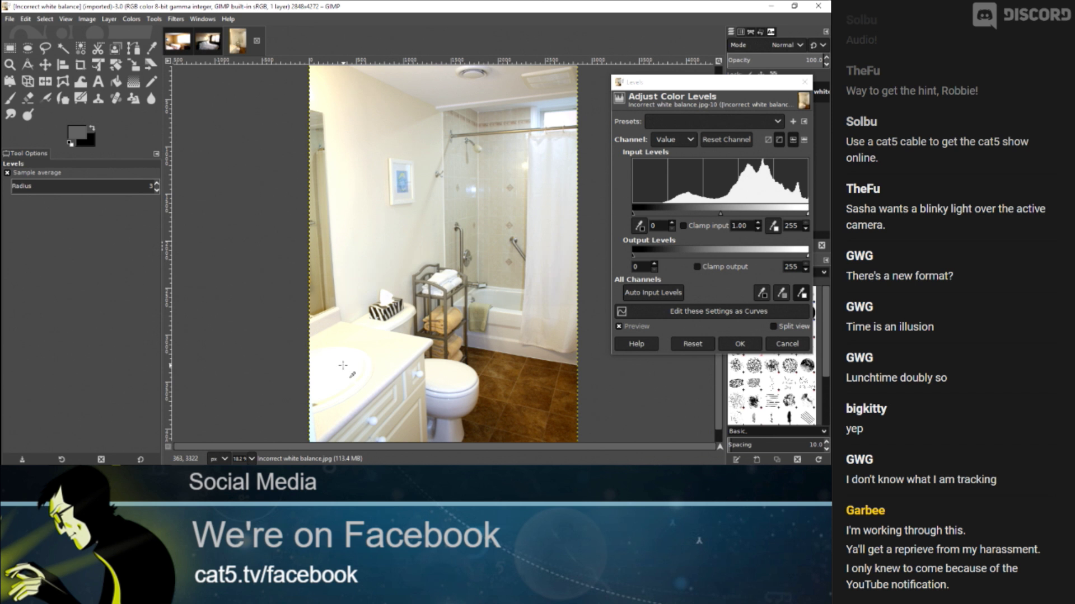
# Compare the white balance correction with the original, then set the midtone input level to 0.83 and apply the Levels adjustment.
pyautogui.click(618, 327)
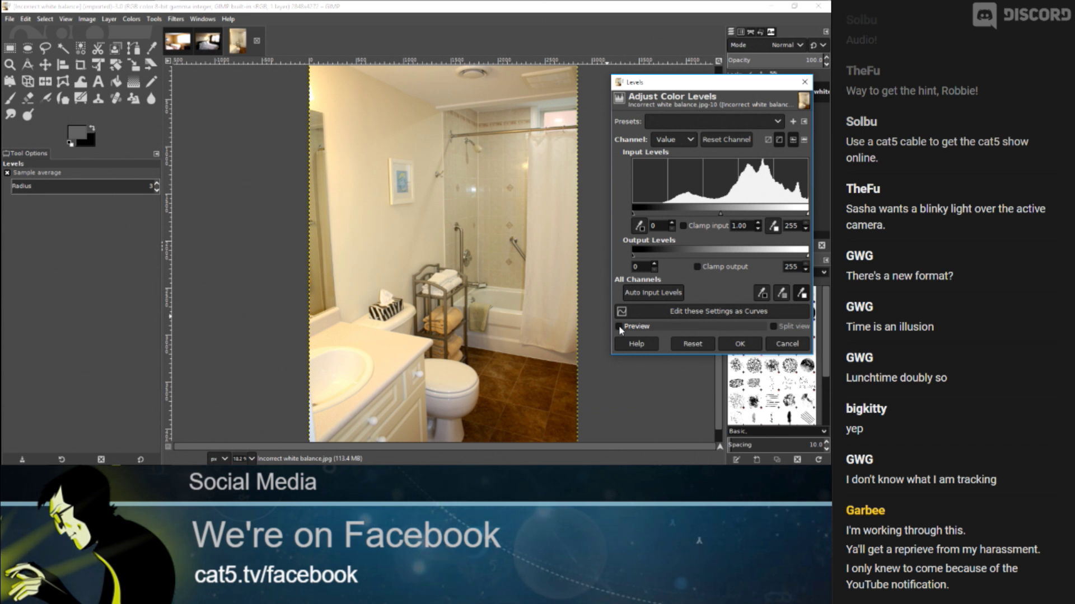
pyautogui.click(618, 326)
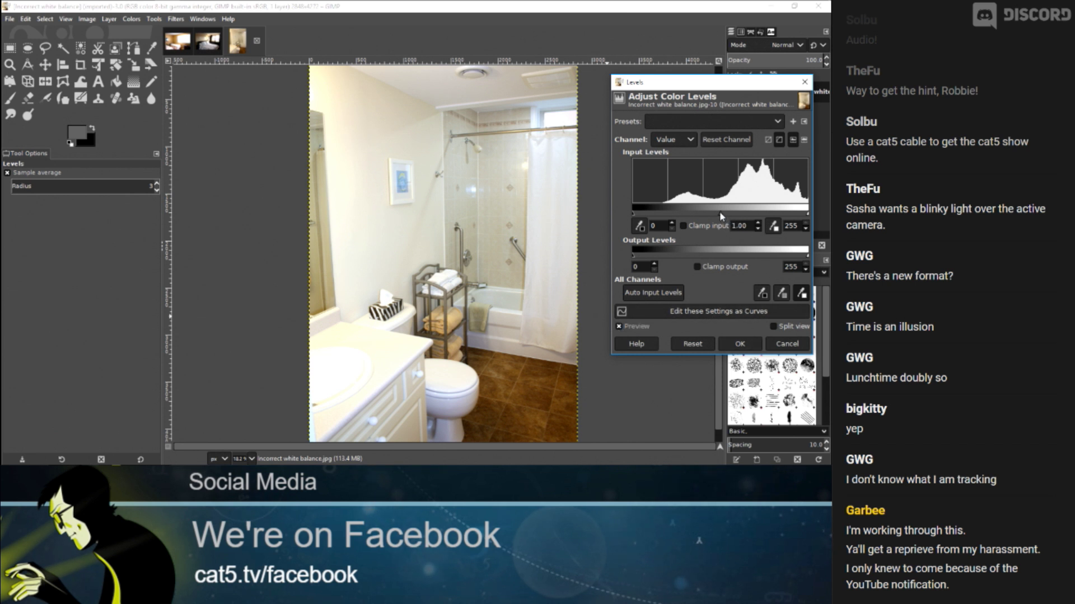
pyautogui.moveTo(721, 217); pyautogui.dragTo(727, 217)
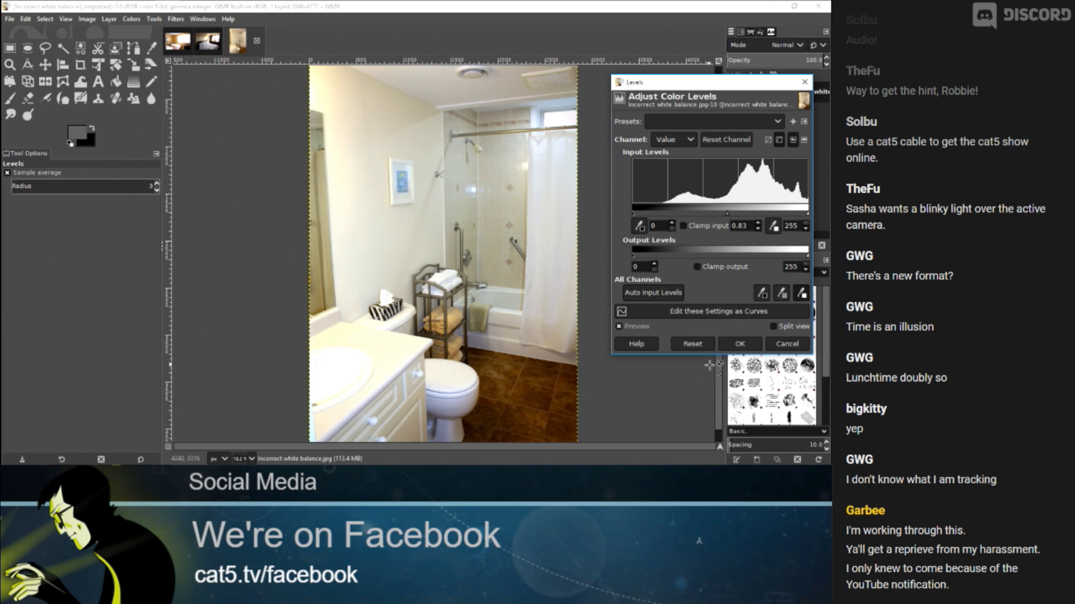
pyautogui.click(738, 345)
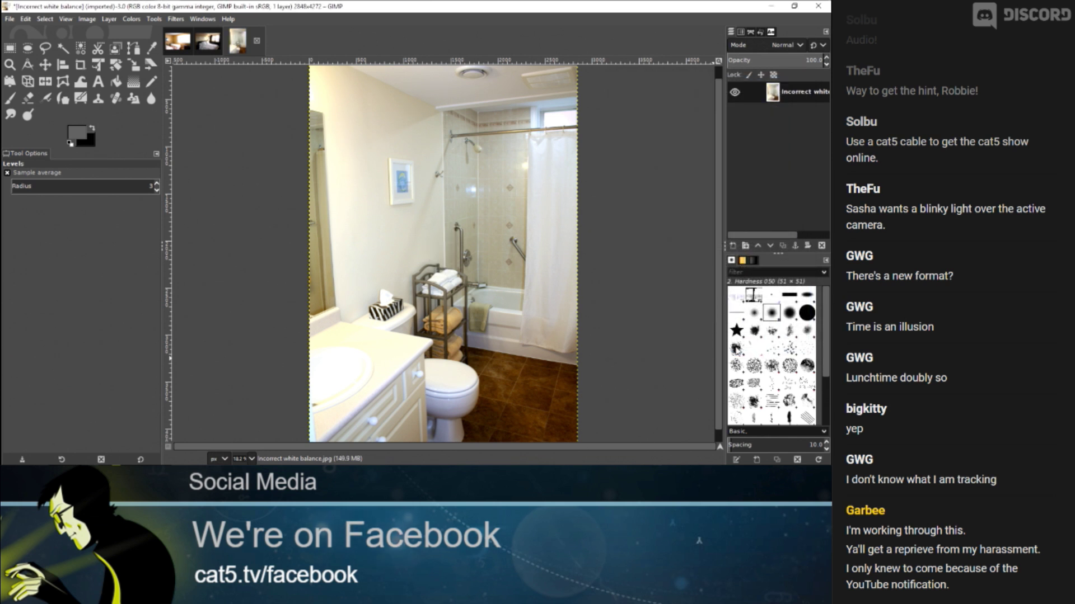